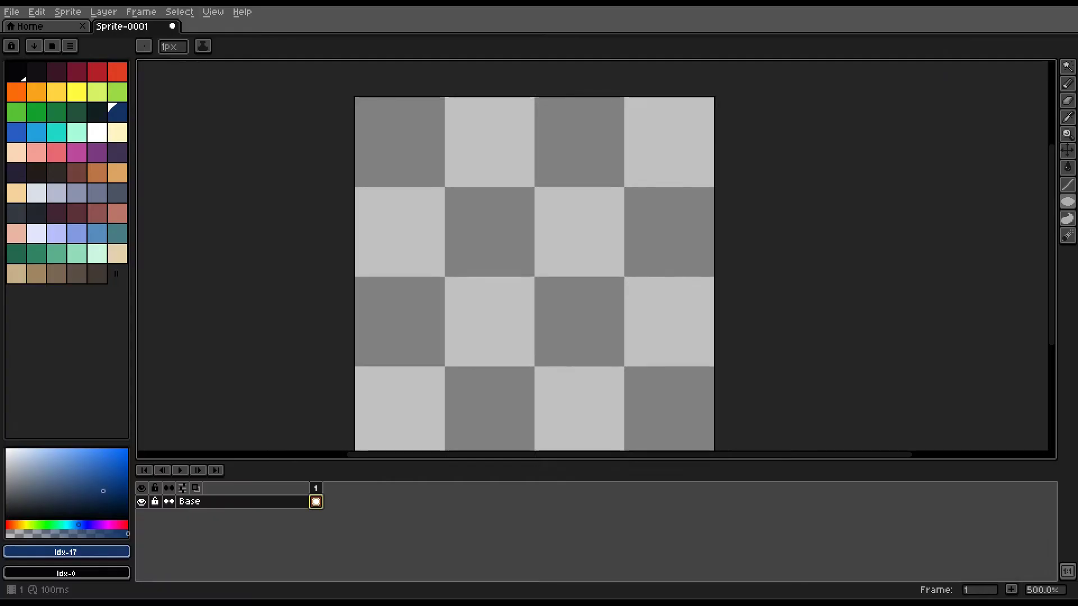
Draw a filled dark blue circle about 32 px across, centred on the canvas in the Base layer
left_click_drag(482, 381, 496, 360)
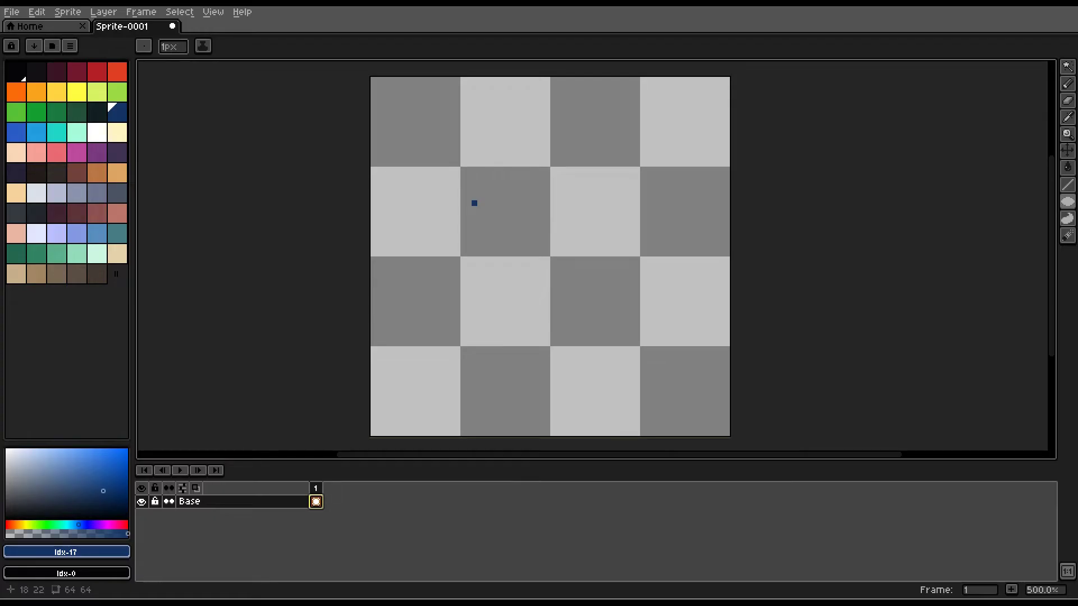
left_click_drag(463, 170, 637, 343)
left_click_drag(597, 298, 591, 306)
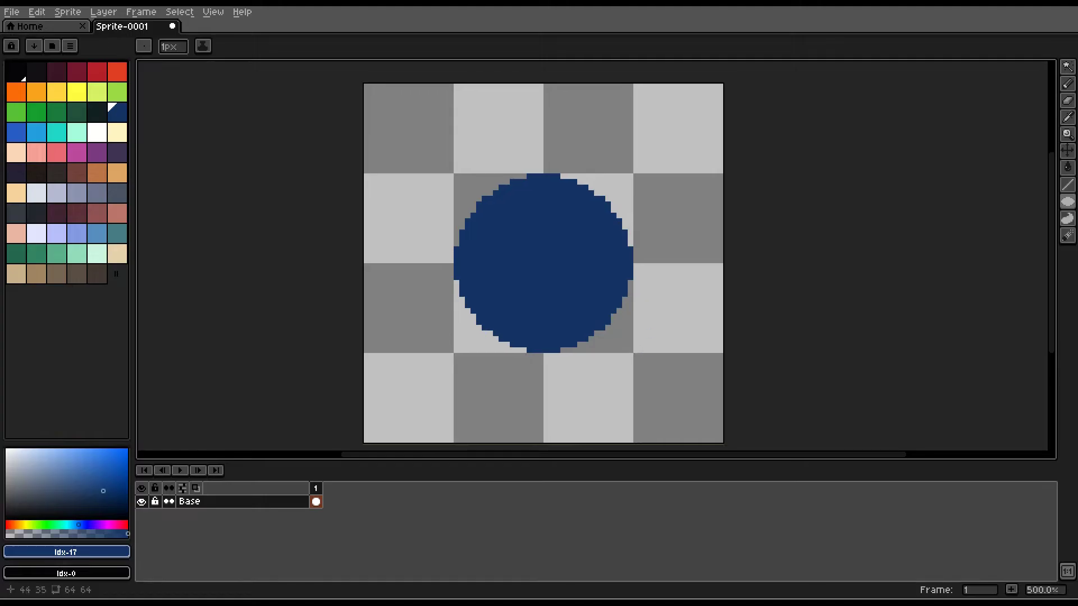
Add two new empty layers above the Base layer
scroll(590, 306, "up", 1)
left_click_drag(354, 285, 334, 288)
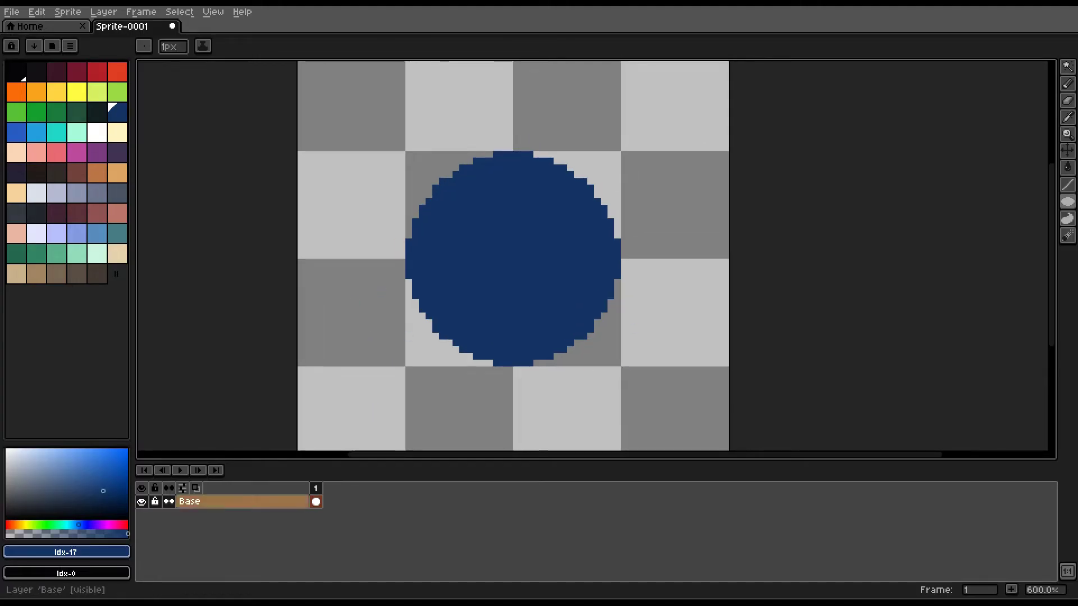
left_click(235, 501)
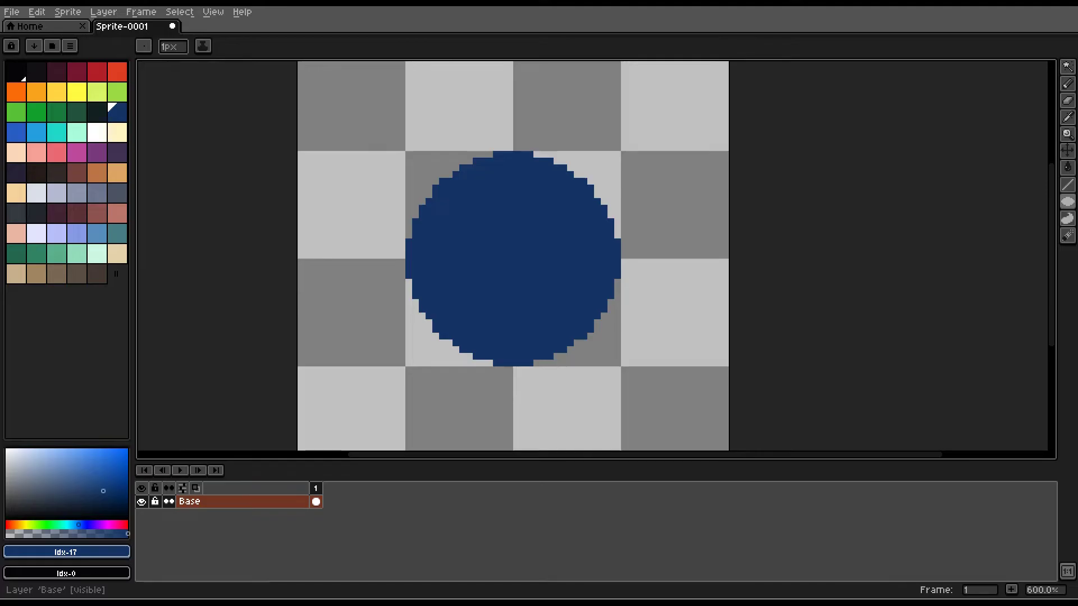
key("shift+n")
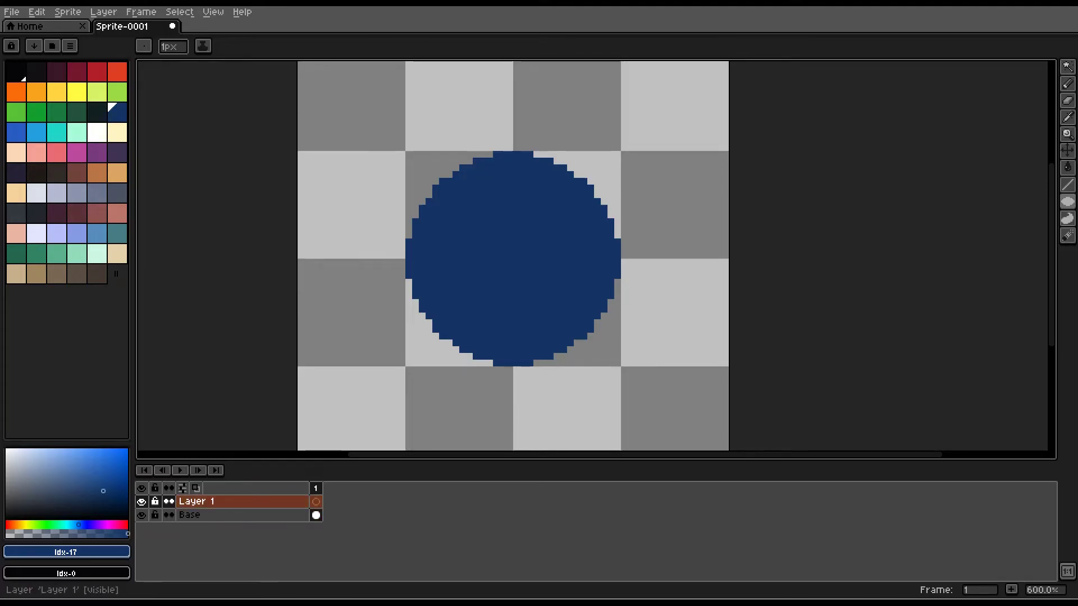
key("shift+n")
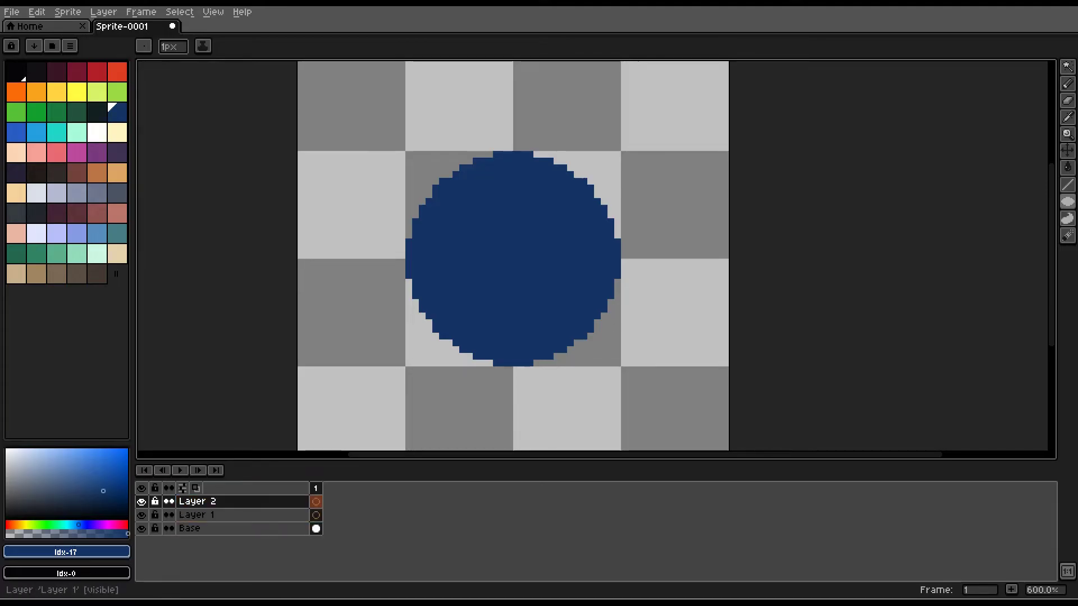
Rename the layer directly above Base to "Flash" and make Layer 2 the active layer
left_click(236, 529)
left_click(236, 515)
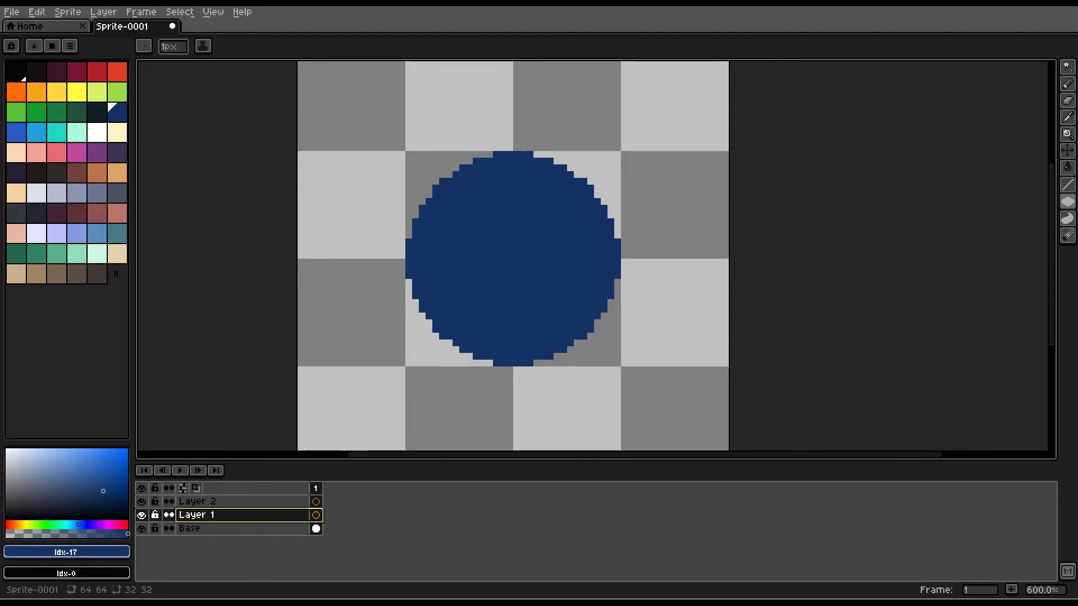
type("Flash")
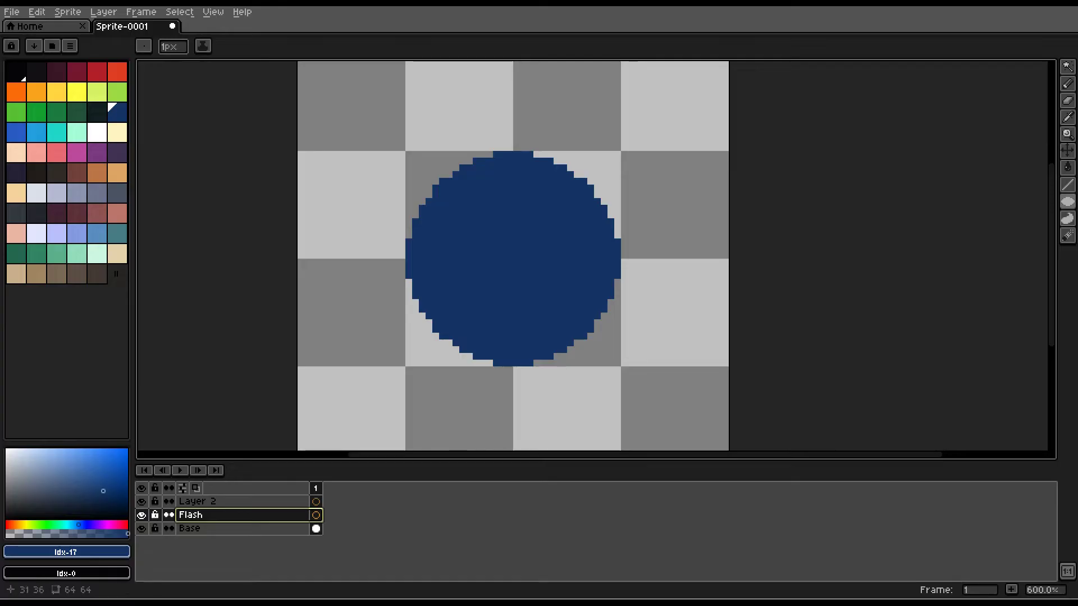
left_click(236, 502)
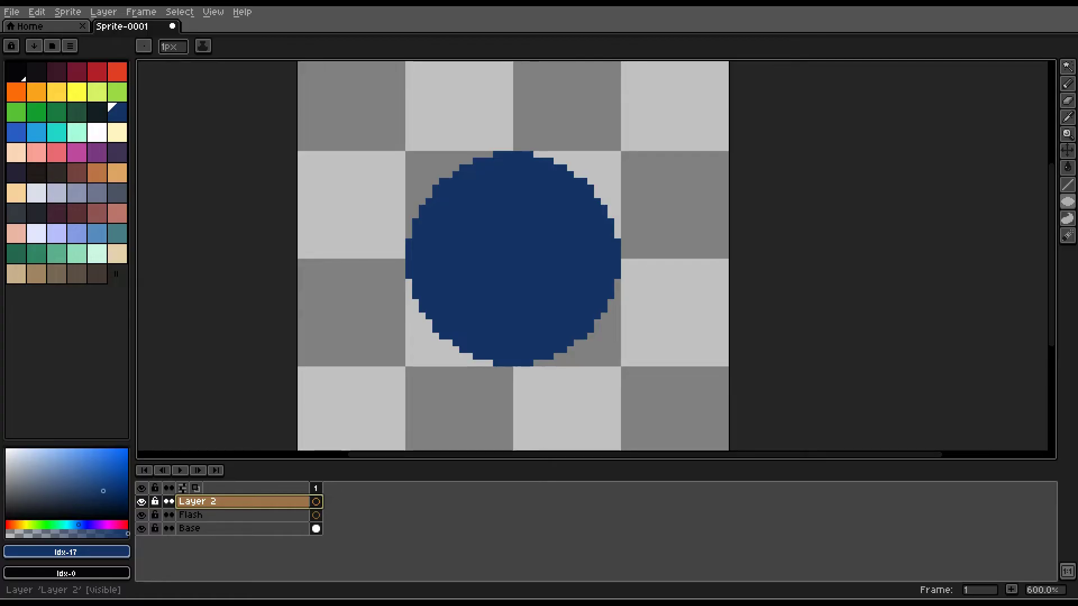
key("Escape")
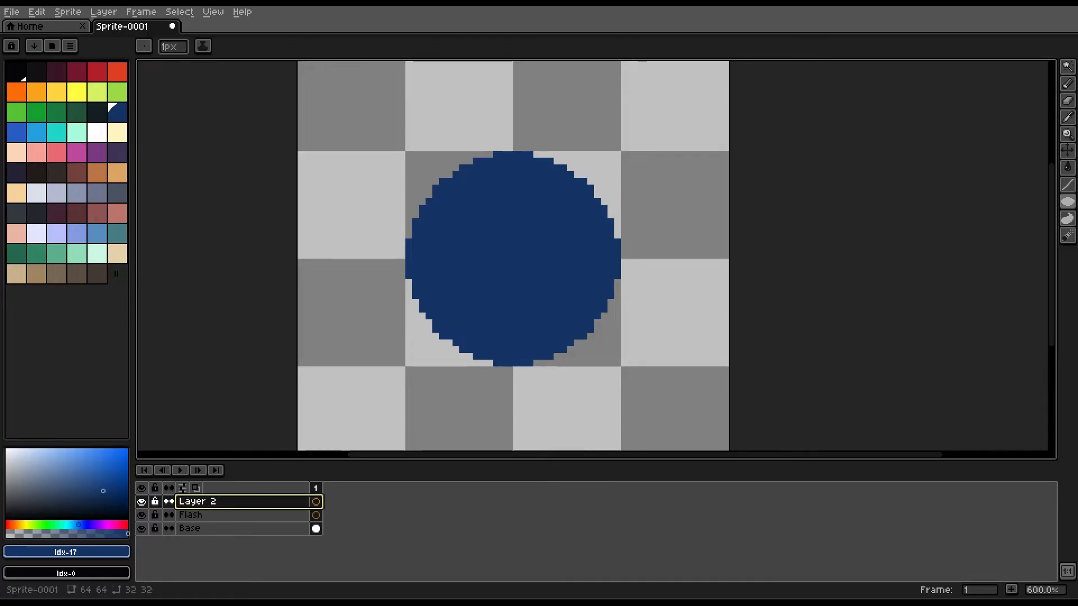
Load the Base circle's pixels as a selection while Layer 2 is active, and clear that selection
left_click_drag(436, 397, 431, 415)
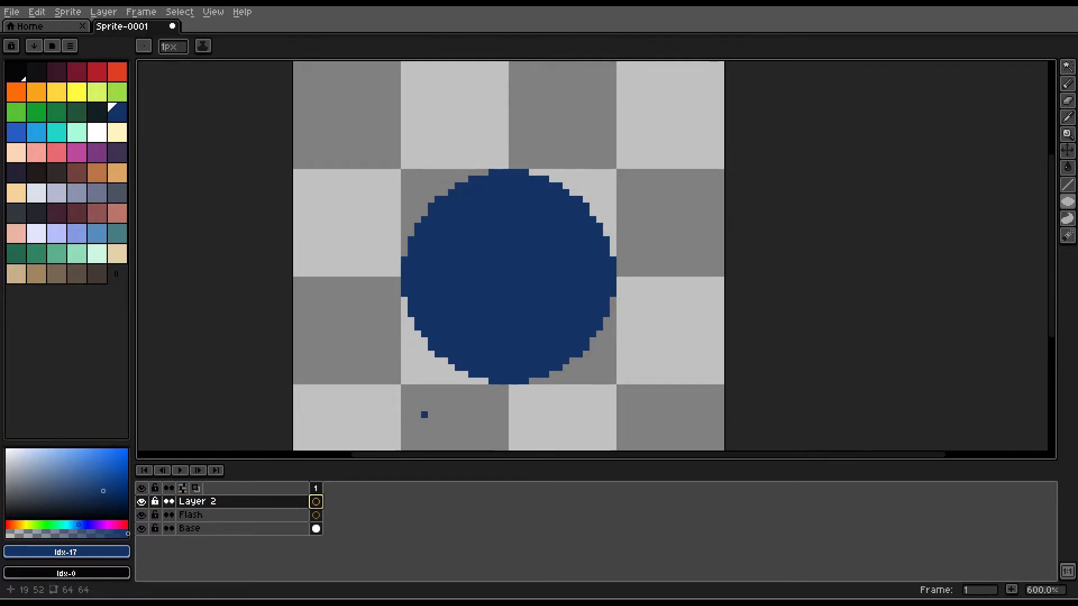
scroll(430, 415, "up", 2)
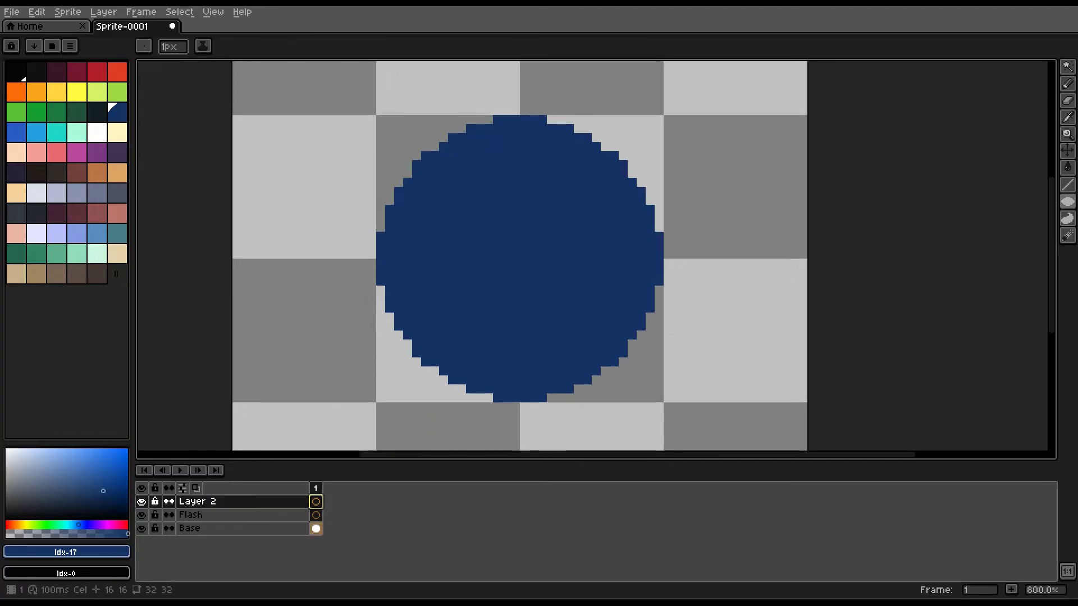
left_click_drag(416, 407, 448, 382)
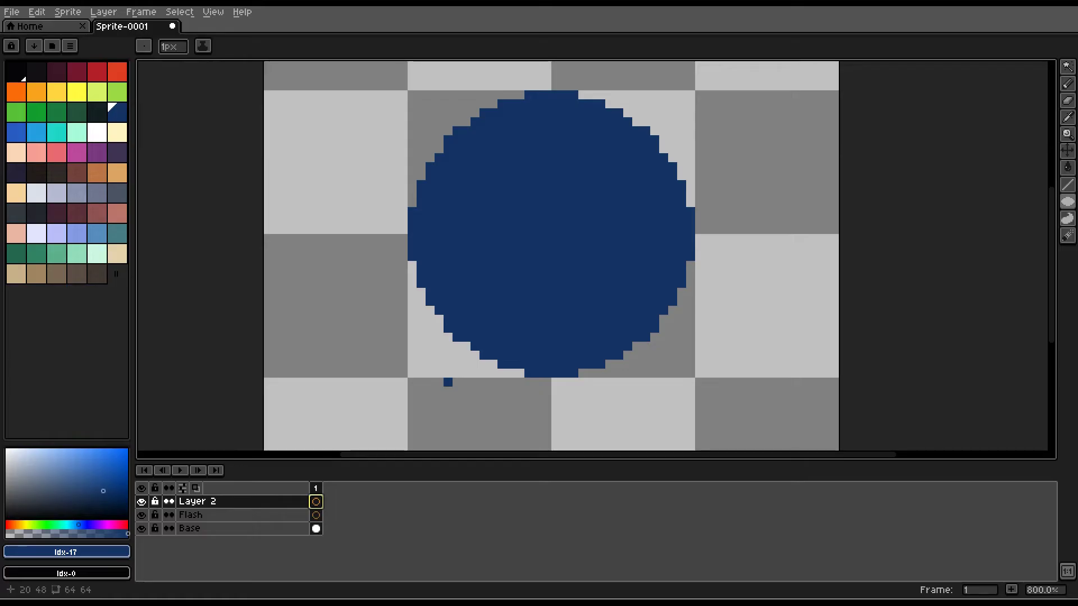
key("v")
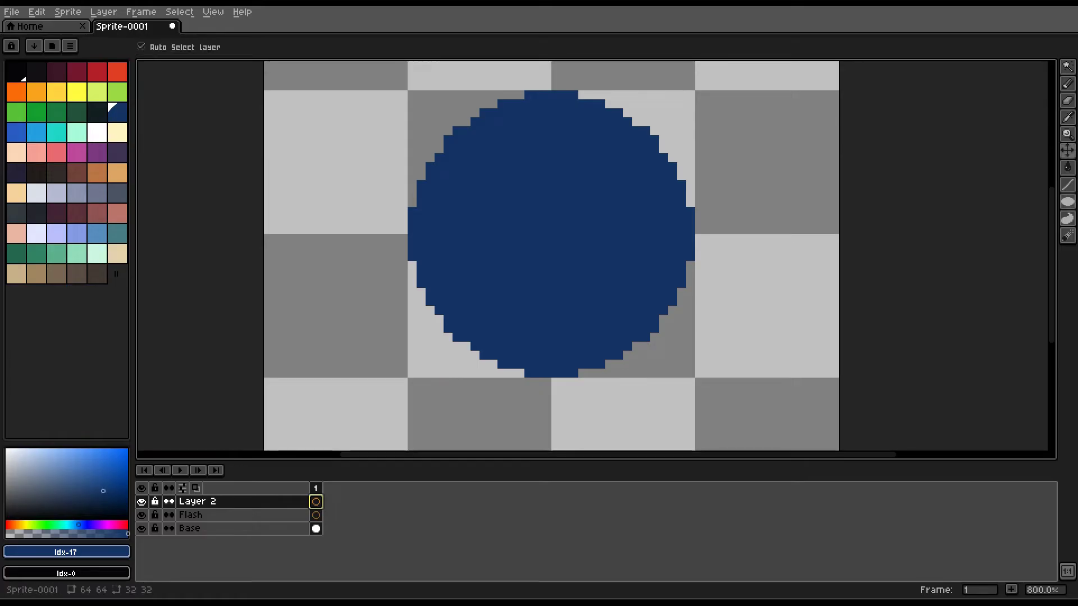
left_click(316, 529, "ctrl")
left_click_drag(551, 234, 513, 284)
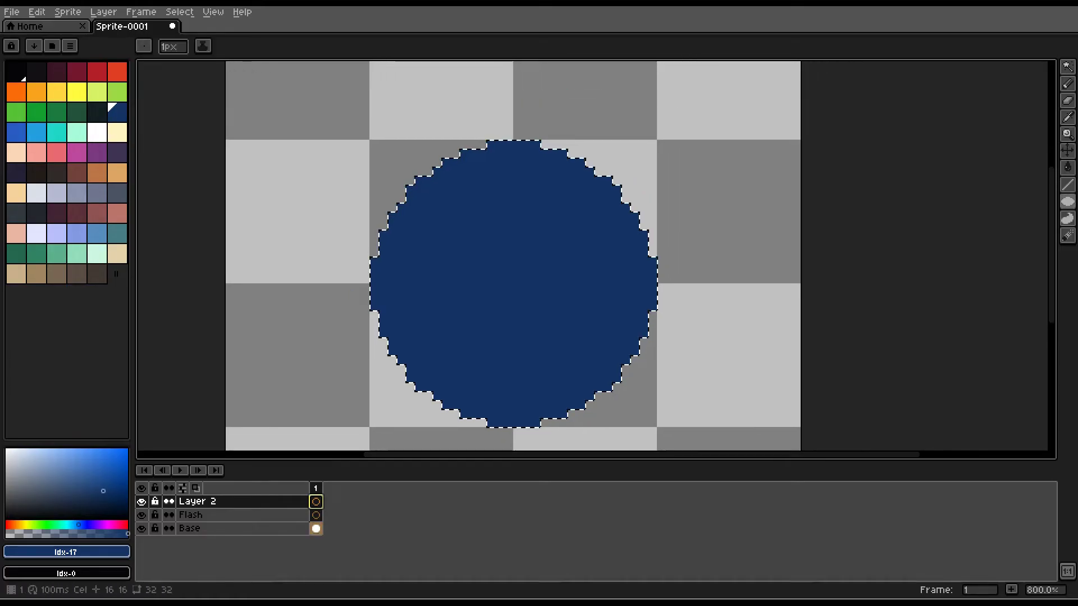
key("ctrl+d")
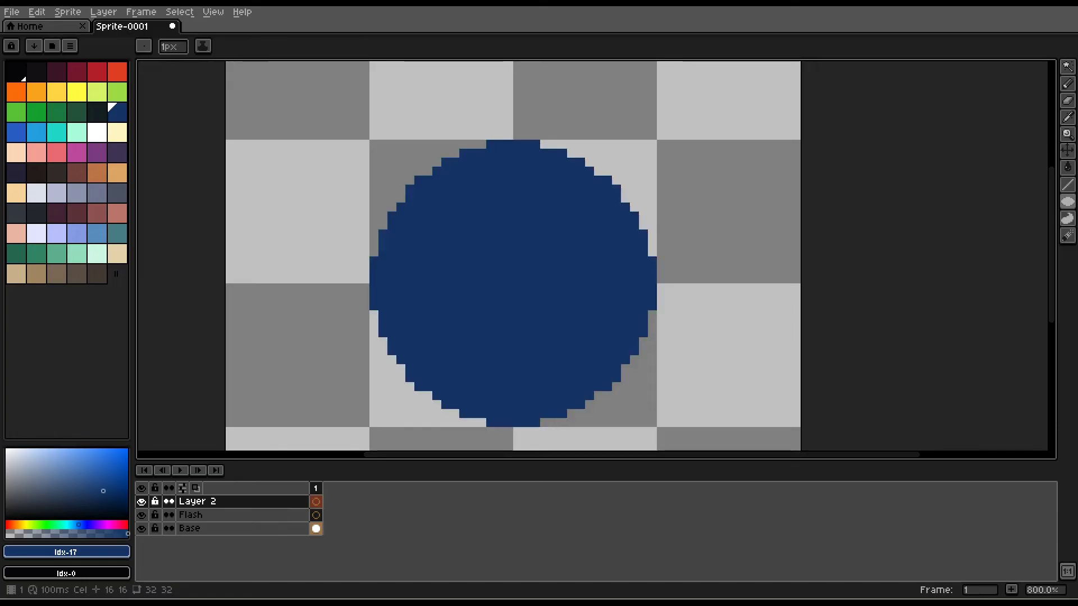
Select the dark blue circle on the Base layer with the Magic Wand
left_click(315, 528)
key("w")
left_click(518, 288)
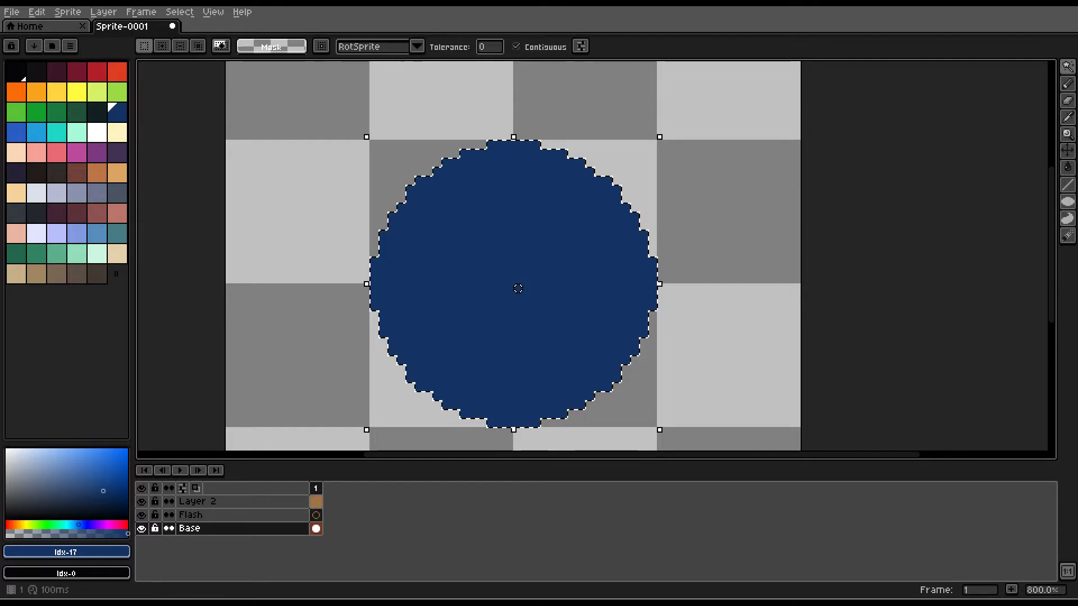
Fill the circular selection on Layer 2 with light mint green (#a6fcdb) and clear the selection
left_click(316, 501)
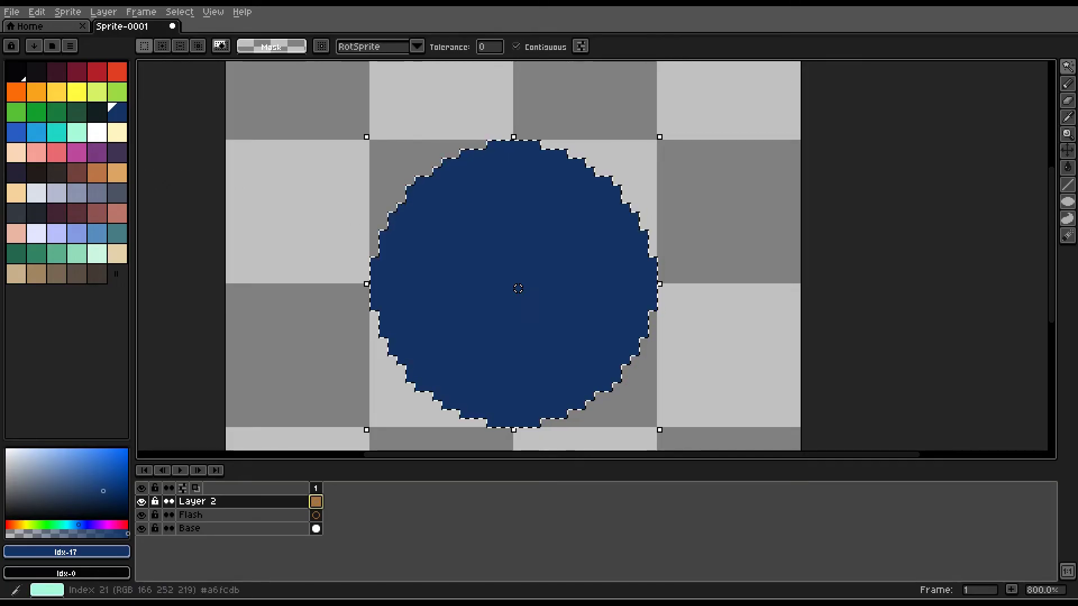
left_click(77, 133)
key("g")
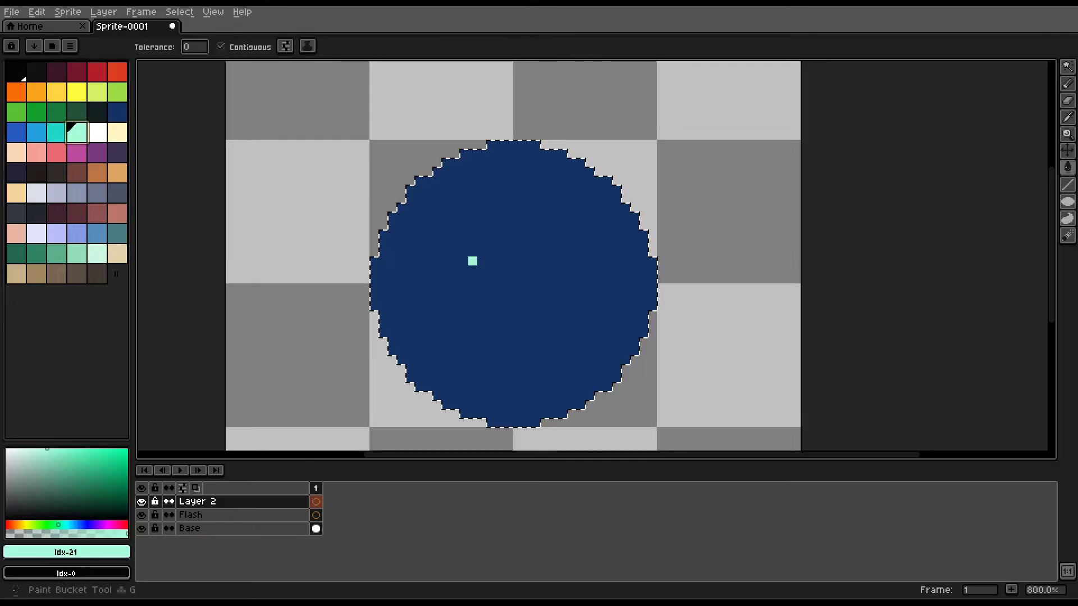
left_click(472, 261)
key("ctrl+d")
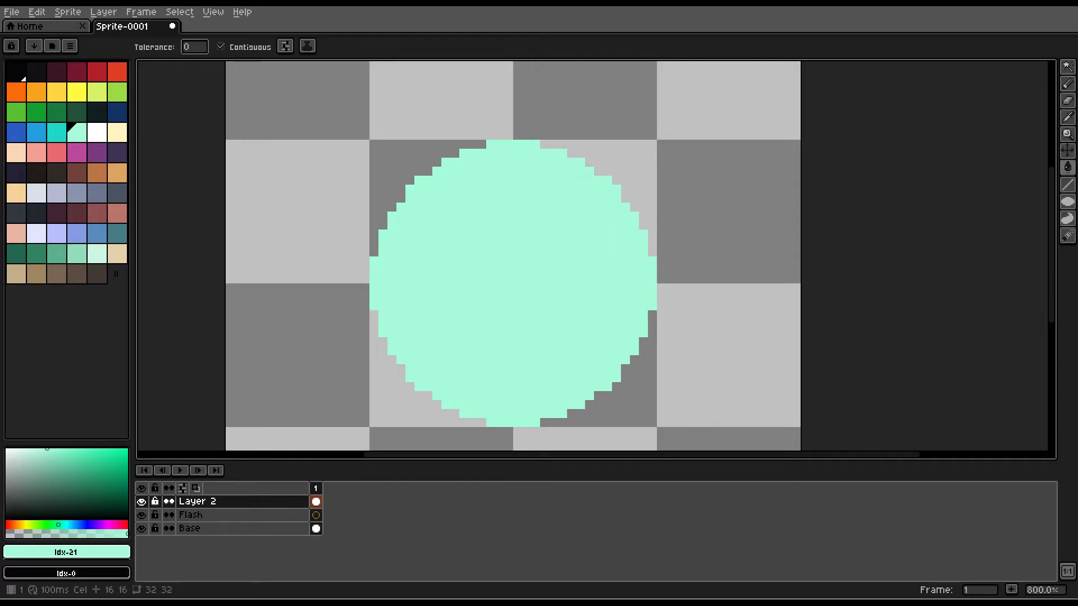
Select the circle's area again and fill it on the Flash layer with the bright blue palette colour at index 19
left_click(518, 288)
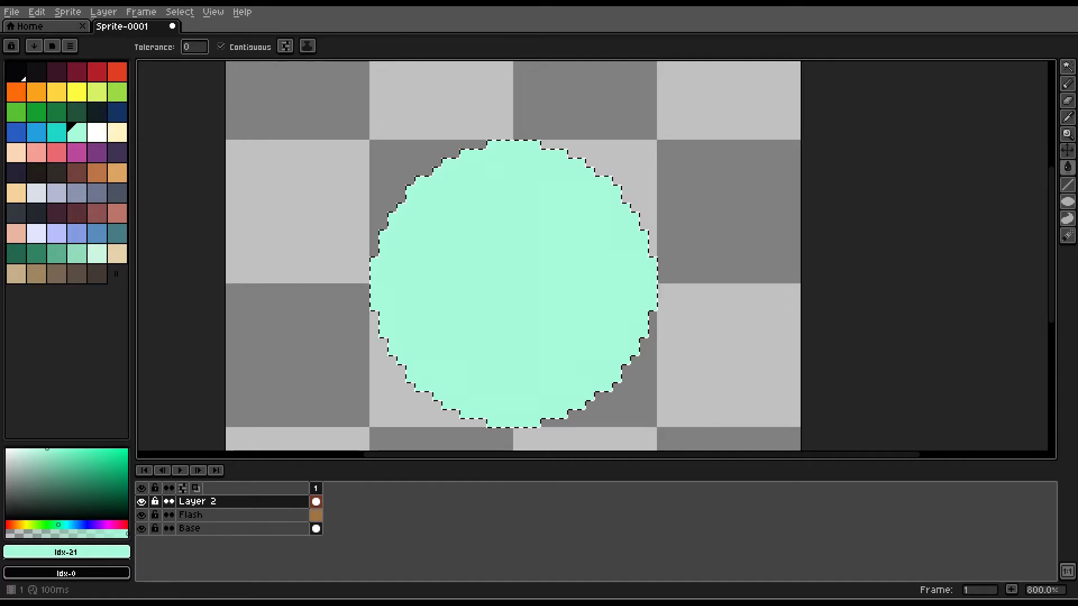
left_click(317, 515)
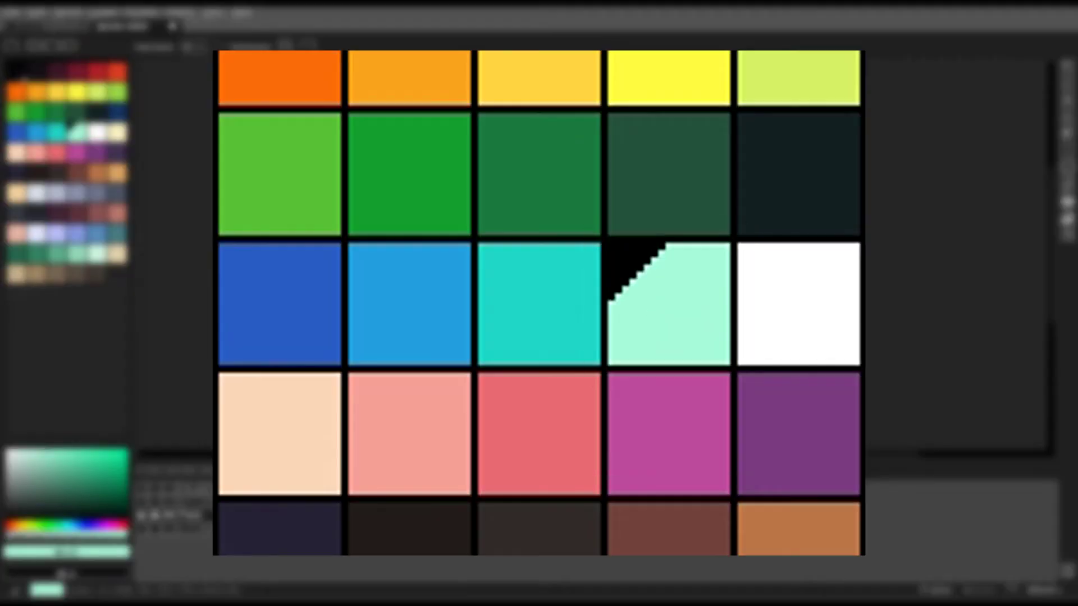
key("[")
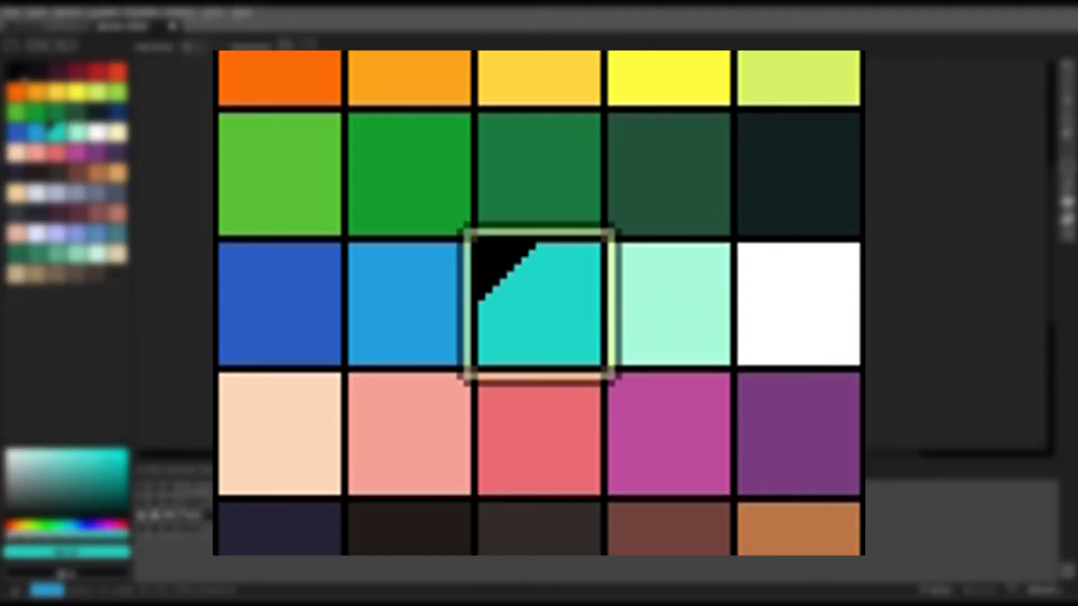
key("[")
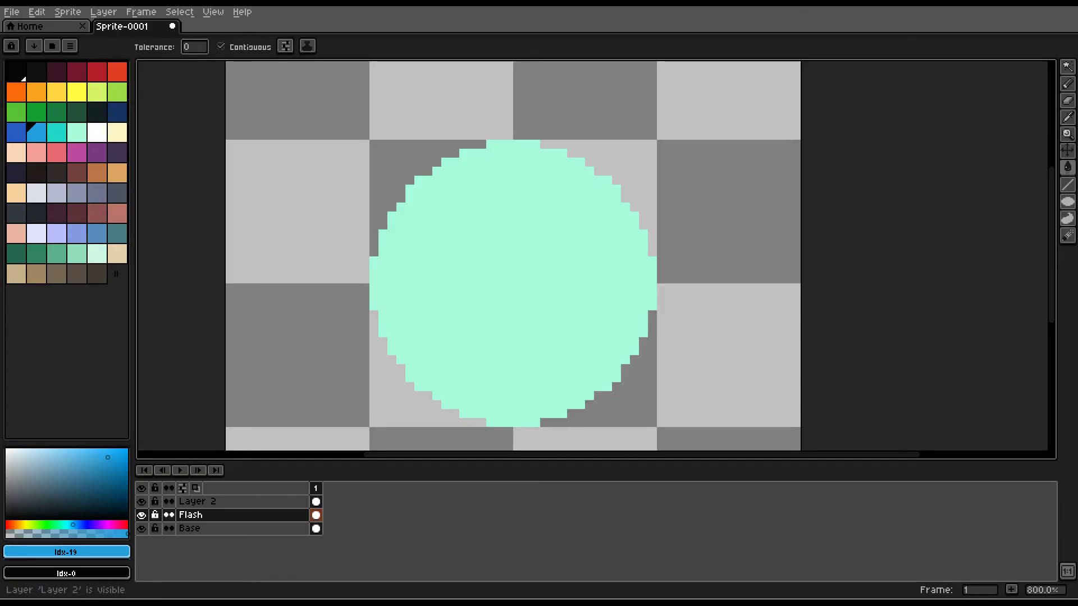
Hide and show Layer 2 and Flash to check the circle on each layer
left_click(141, 502)
left_click(142, 515)
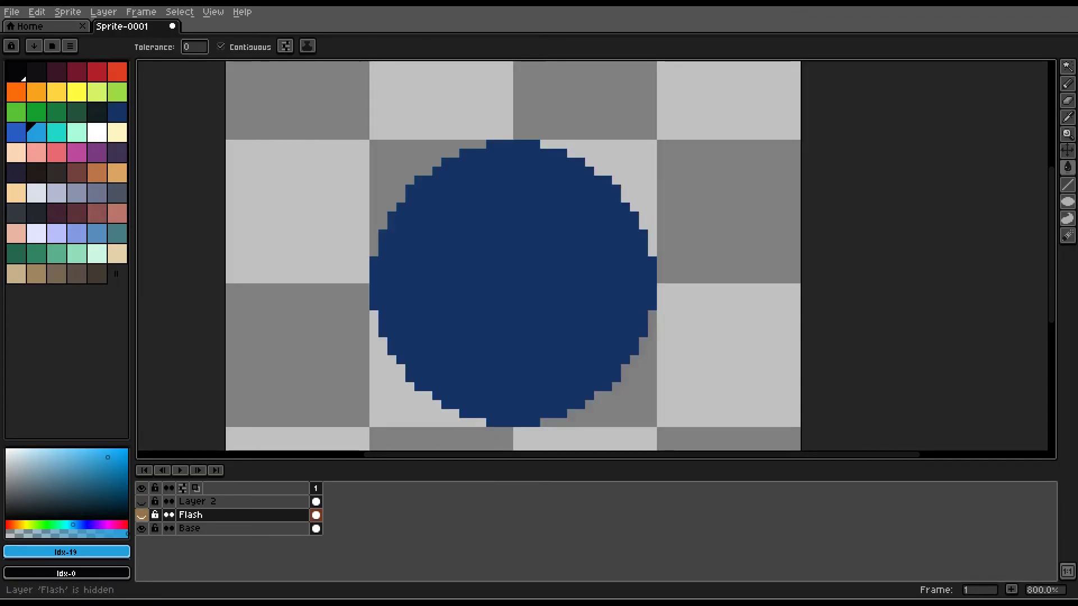
left_click(141, 515)
left_click(142, 501)
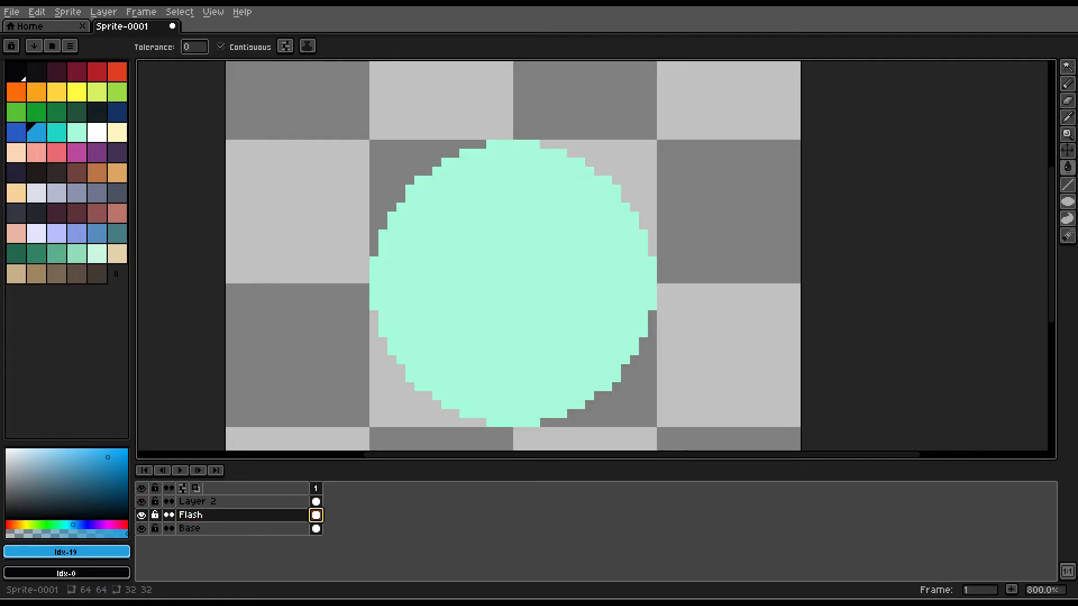
Blur the Flash layer's circle with the Convolution Matrix filter, comparing the smaller blur presets before applying blur-17x17
left_click_drag(513, 284, 518, 266)
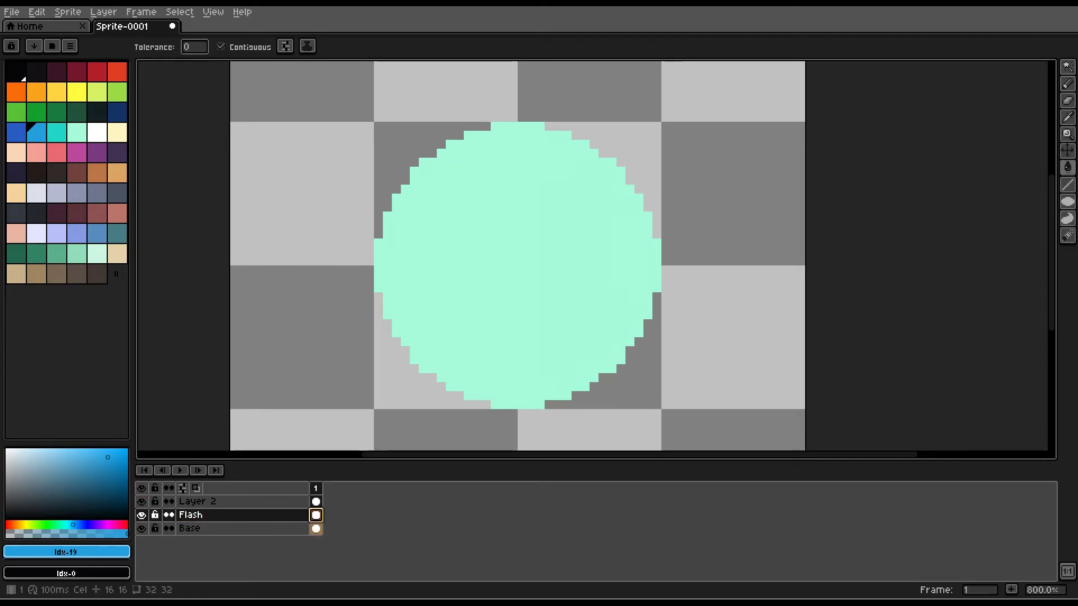
left_click(316, 528)
left_click(316, 515)
scroll(447, 395, "down", 1)
left_click_drag(436, 334, 451, 311)
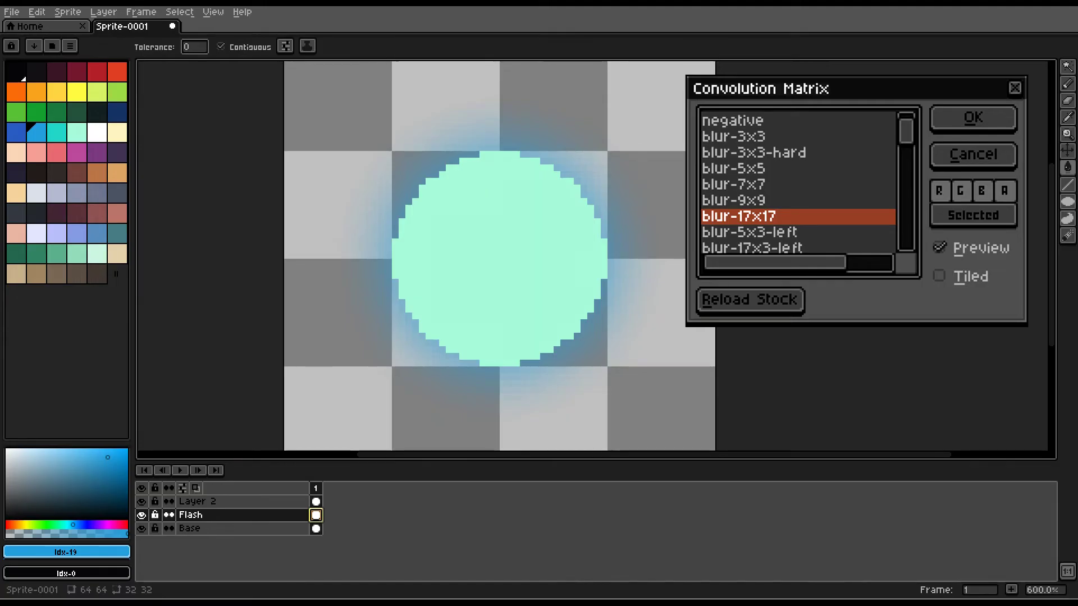
left_click(733, 136)
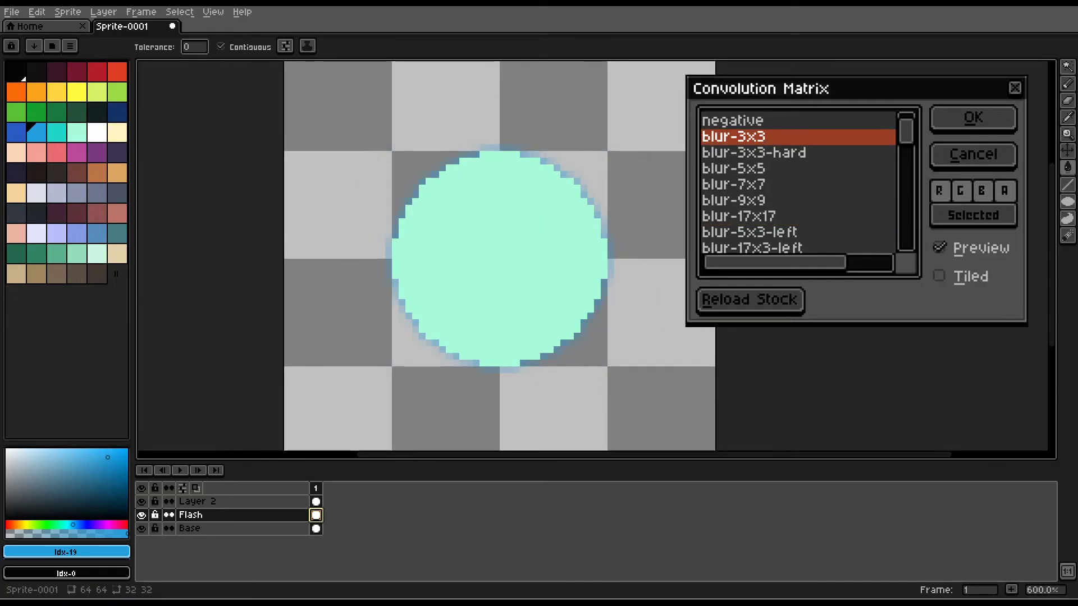
left_click(734, 168)
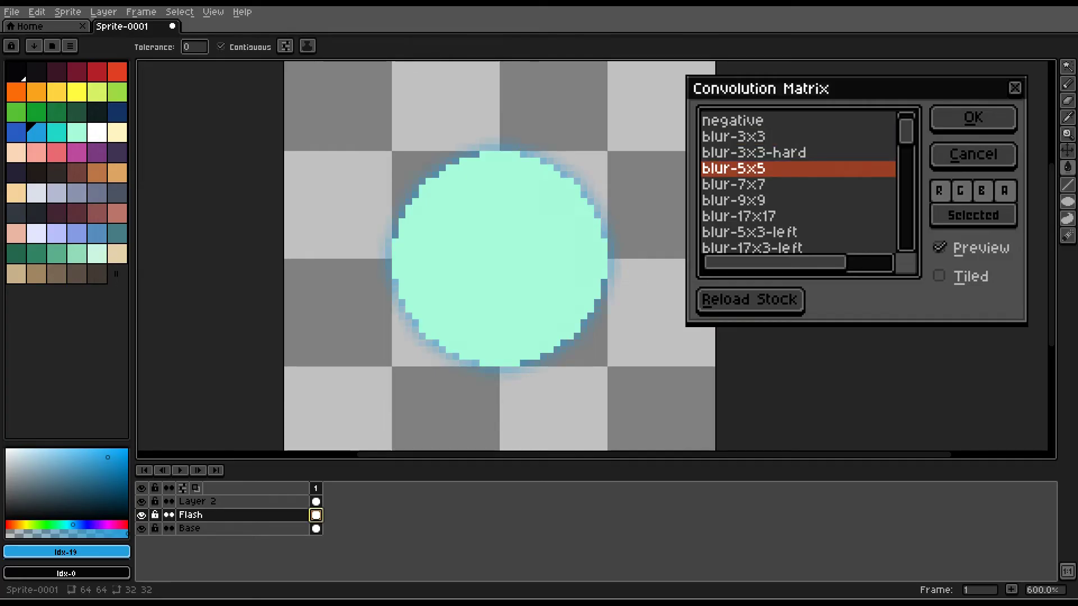
left_click(733, 184)
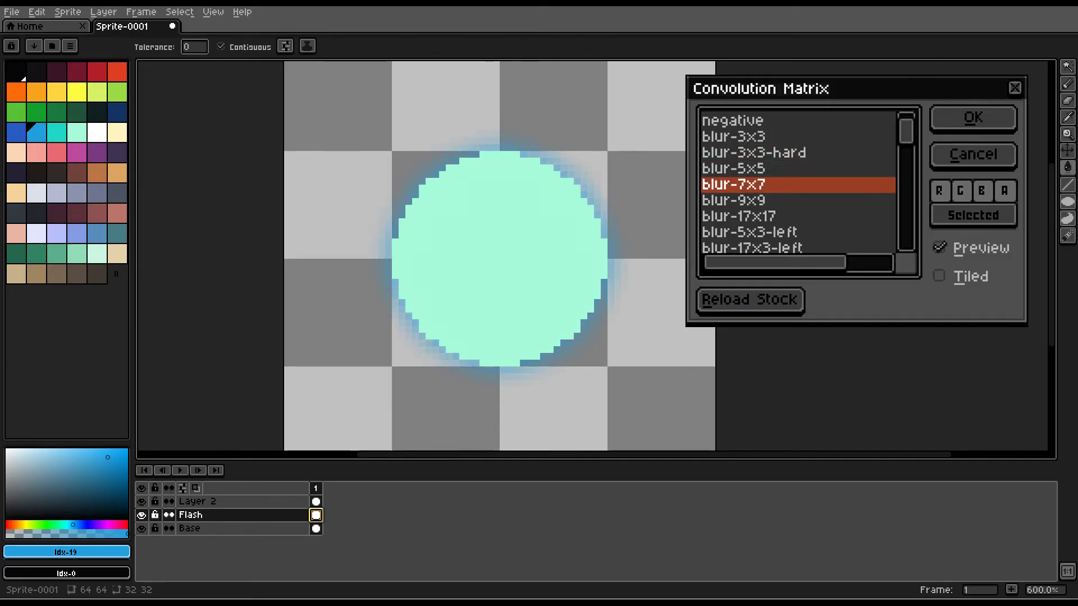
left_click(738, 216)
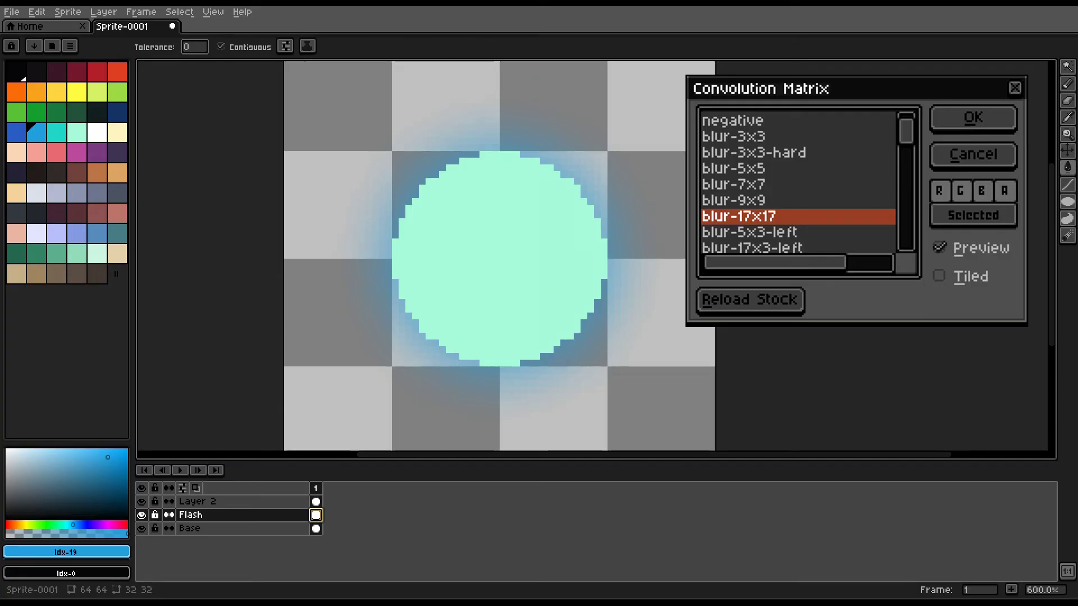
left_click(733, 136)
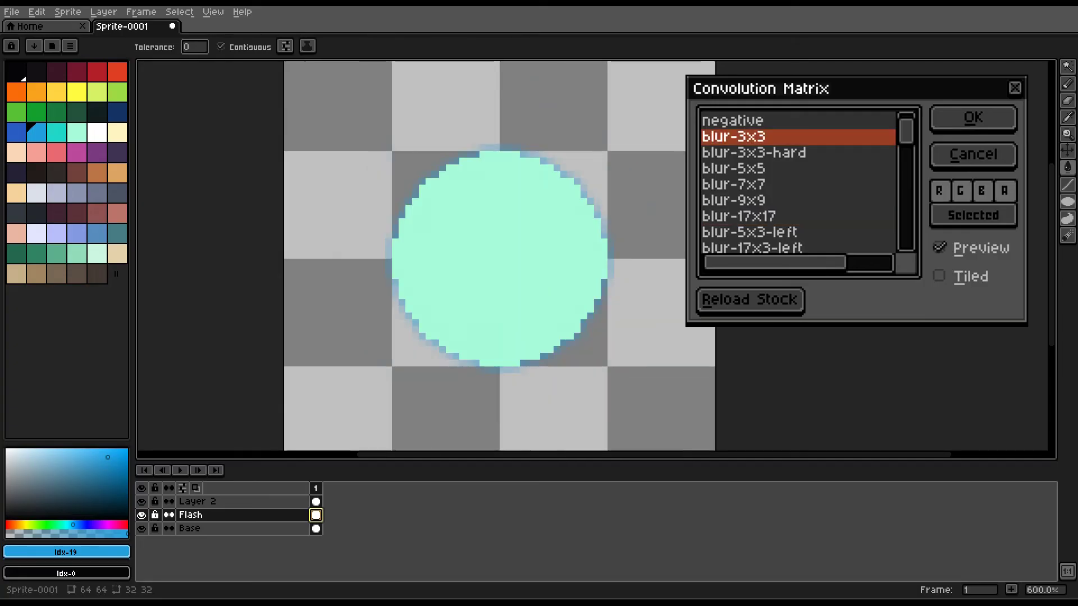
left_click(733, 168)
left_click(738, 216)
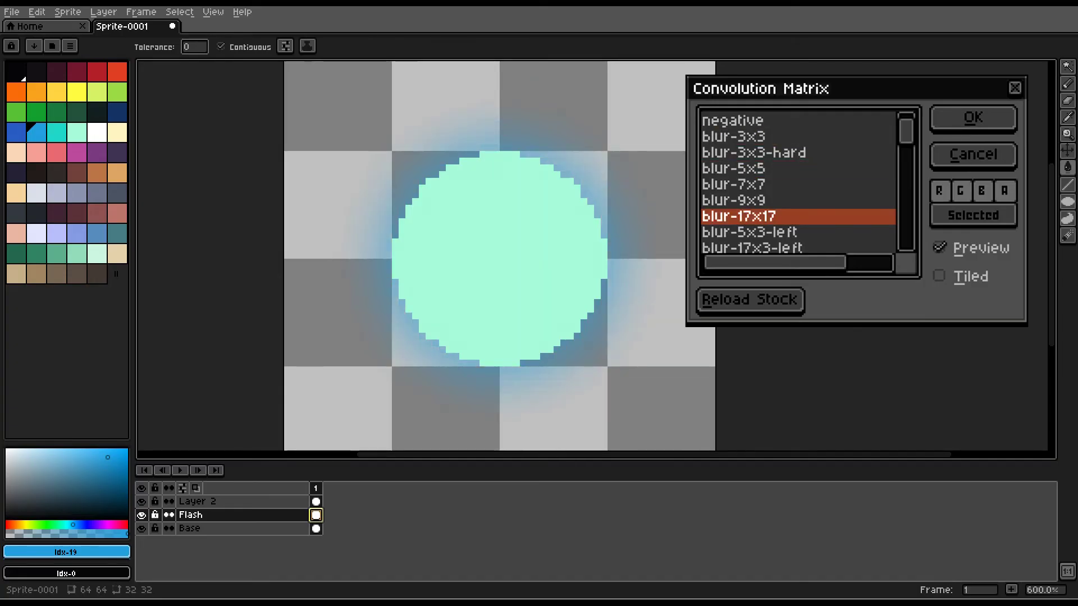
key("Return")
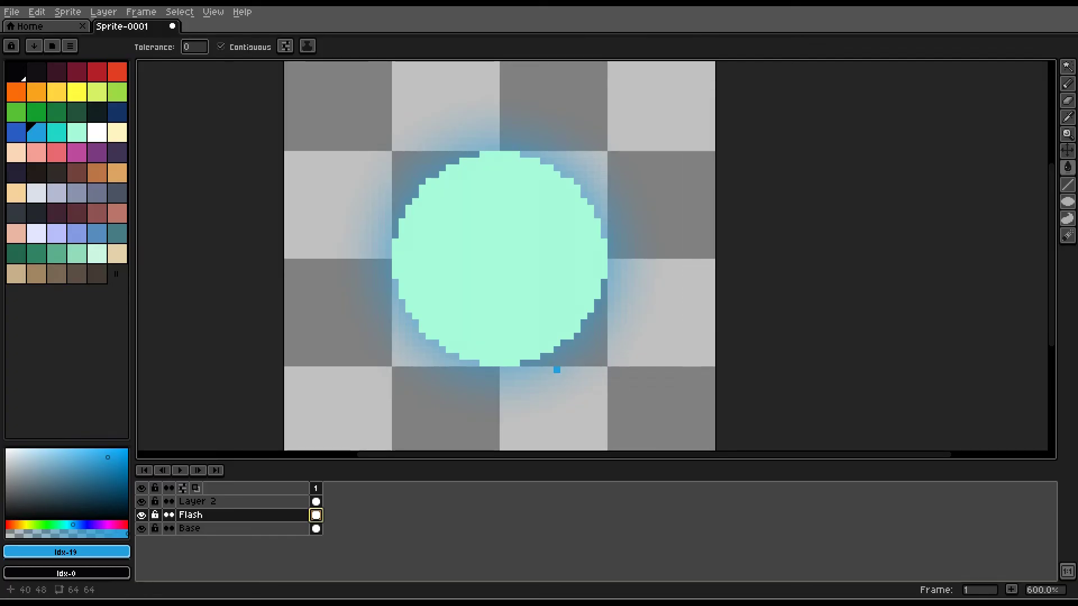
Try filling the circle on Layer 2 with white (palette index 22) and inspect its edge against the blue glow
left_click_drag(550, 310, 565, 283)
scroll(566, 283, "down", 1)
scroll(564, 282, "down", 1)
scroll(505, 268, "up", 1)
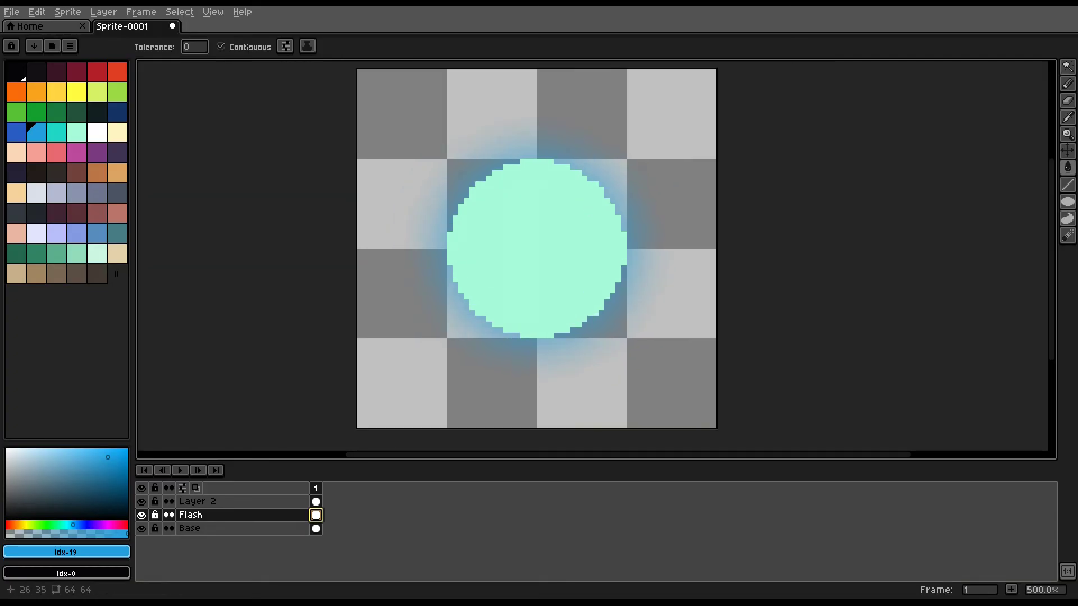
left_click(97, 133)
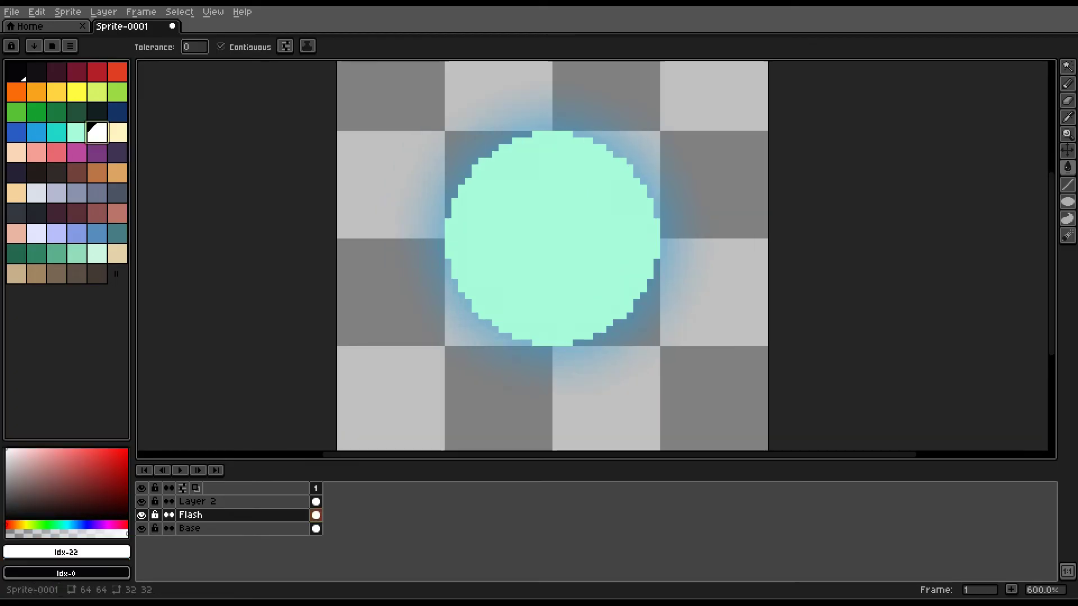
left_click(196, 502)
scroll(544, 326, "up", 2)
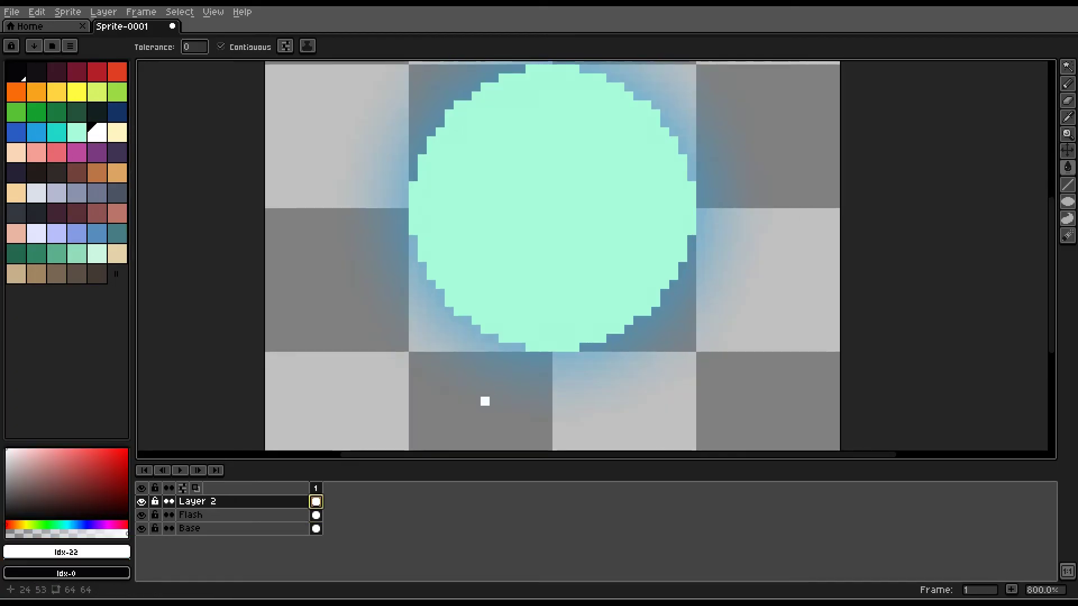
left_click_drag(494, 401, 492, 409)
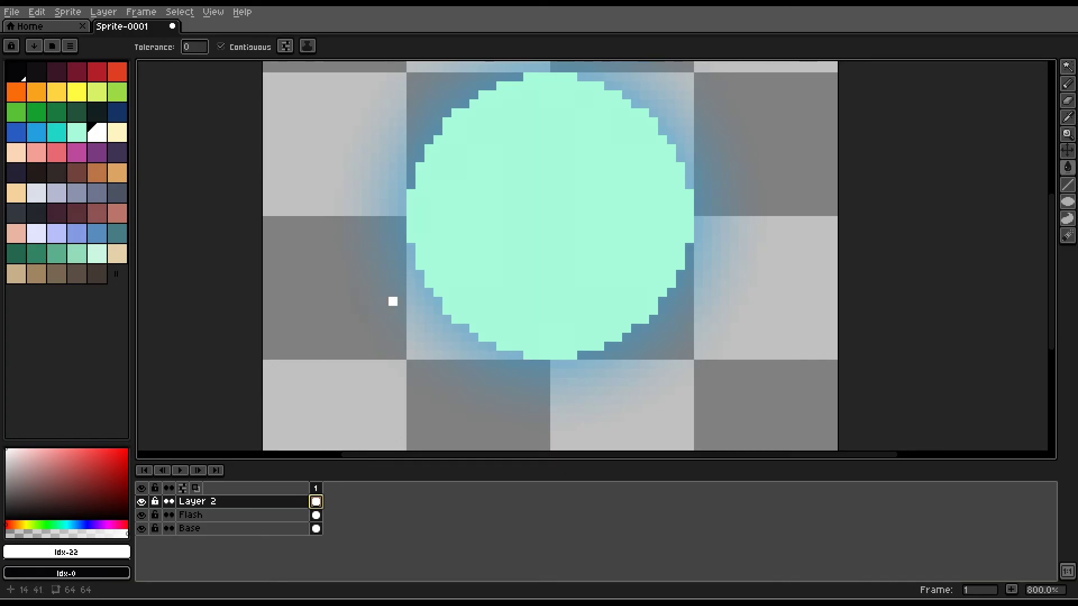
scroll(565, 256, "up", 2)
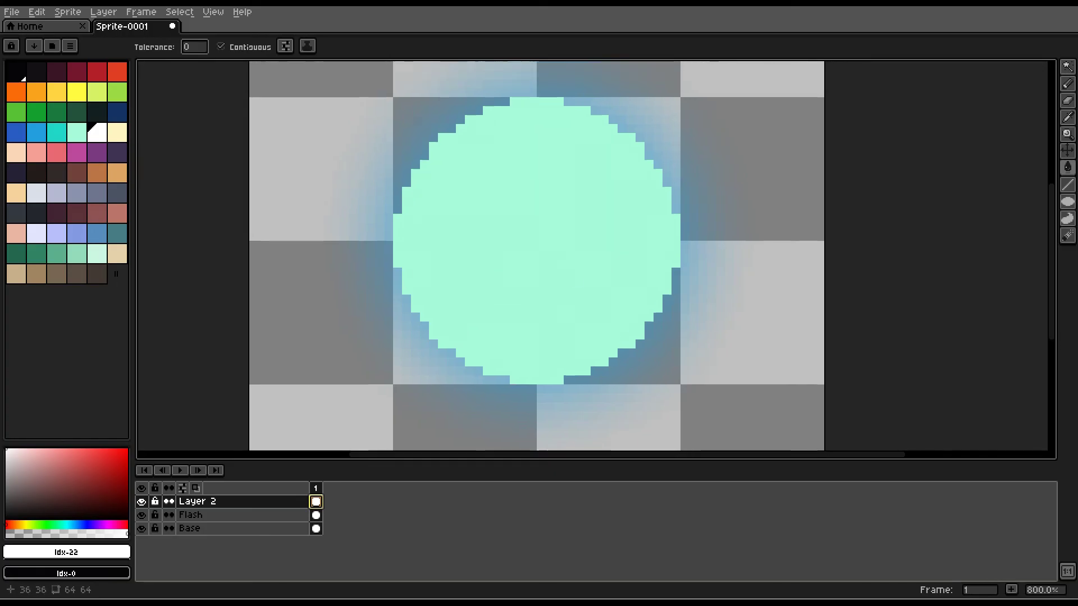
left_click(568, 273)
scroll(563, 301, "down", 3)
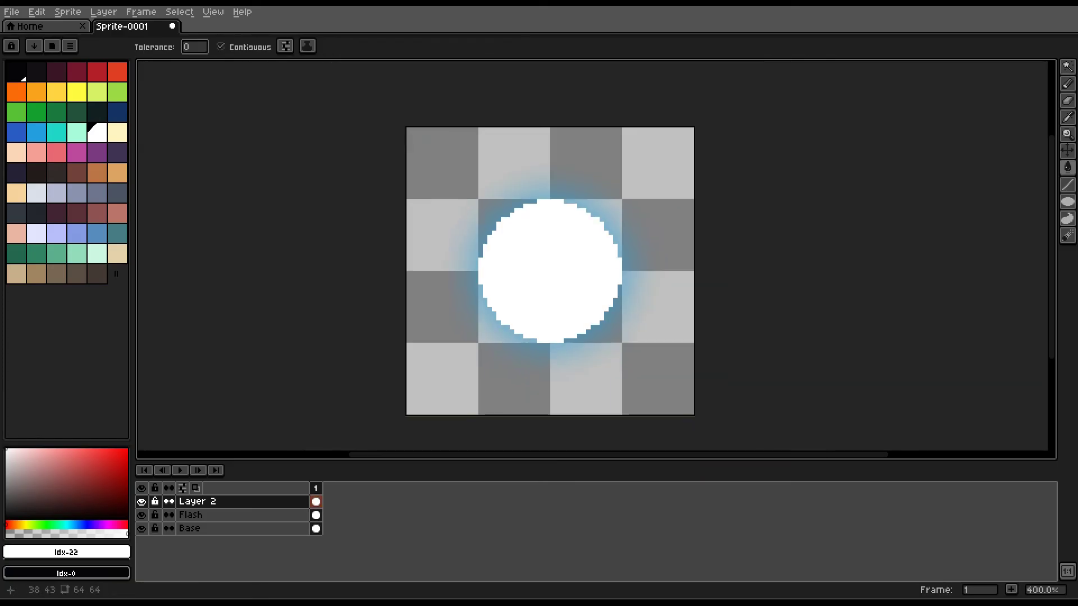
scroll(617, 352, "up", 6)
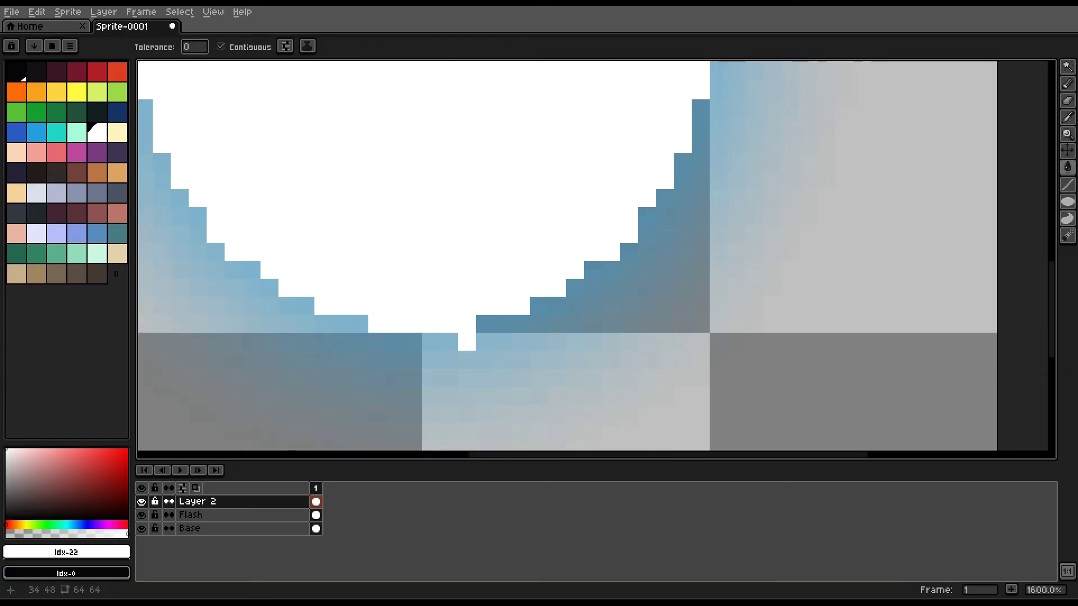
scroll(466, 338, "down", 6)
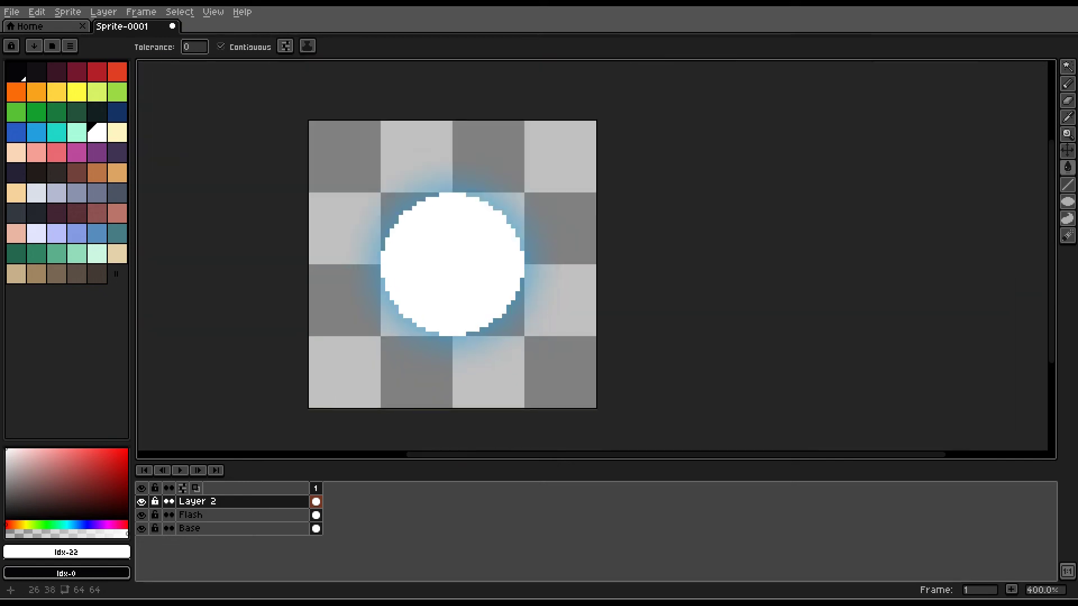
Refill the circle on Layer 2 with the light mint green palette colour at index 21
scroll(430, 296, "up", 1)
left_click(77, 133)
left_click(413, 295)
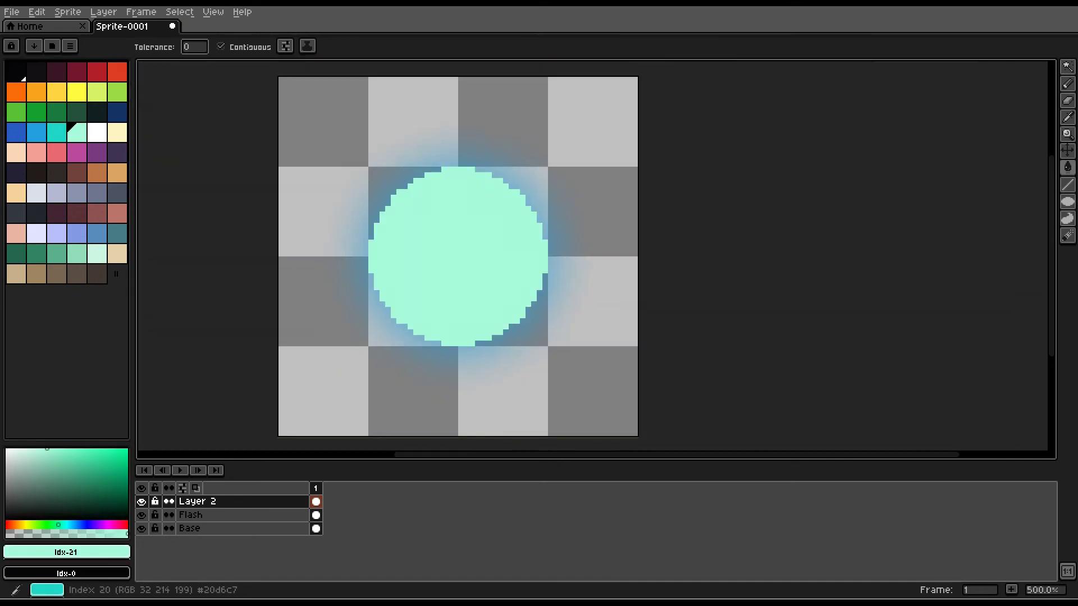
Try filling the Layer 2 circle with turquoise (#20d6c7, palette index 20), then undo the fill
left_click(57, 133)
left_click(489, 301)
key("ctrl+z")
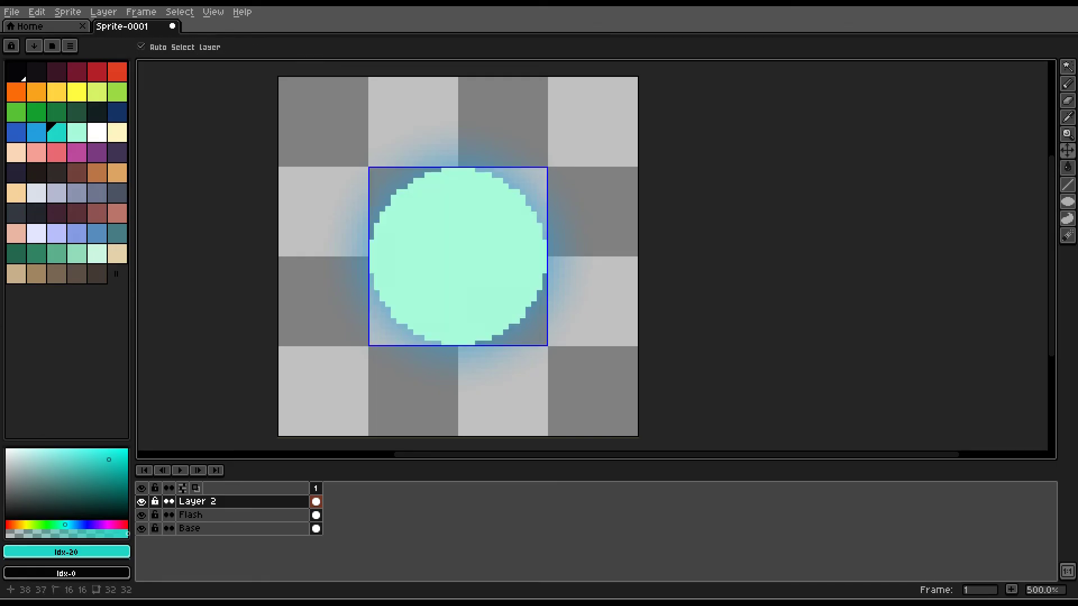
scroll(500, 298, "up", 2)
scroll(462, 326, "down", 1)
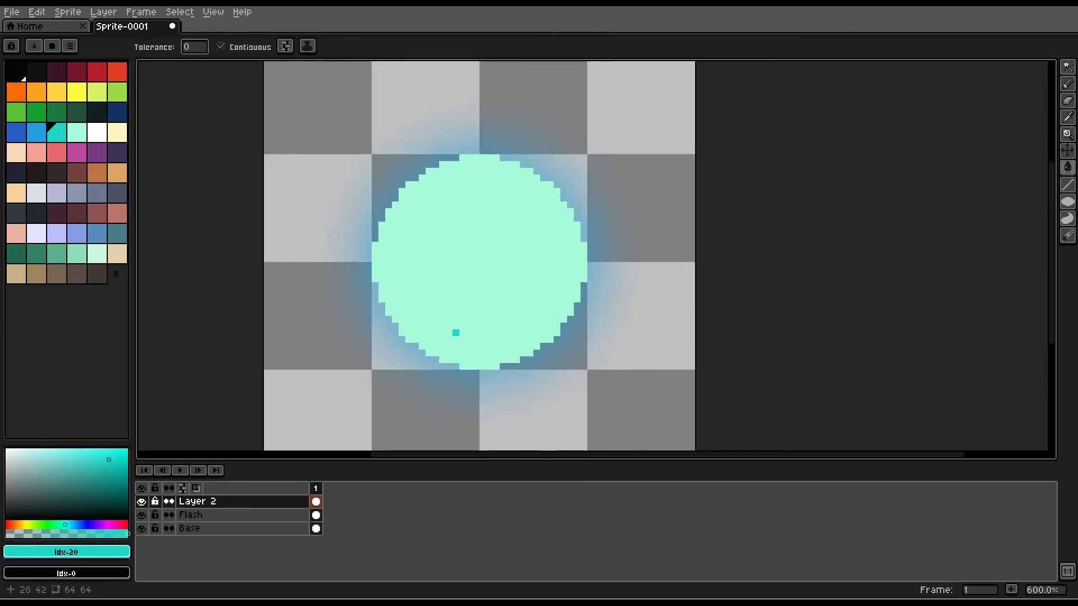
Merge Layer 2 down into the Flash layer
left_click(191, 515)
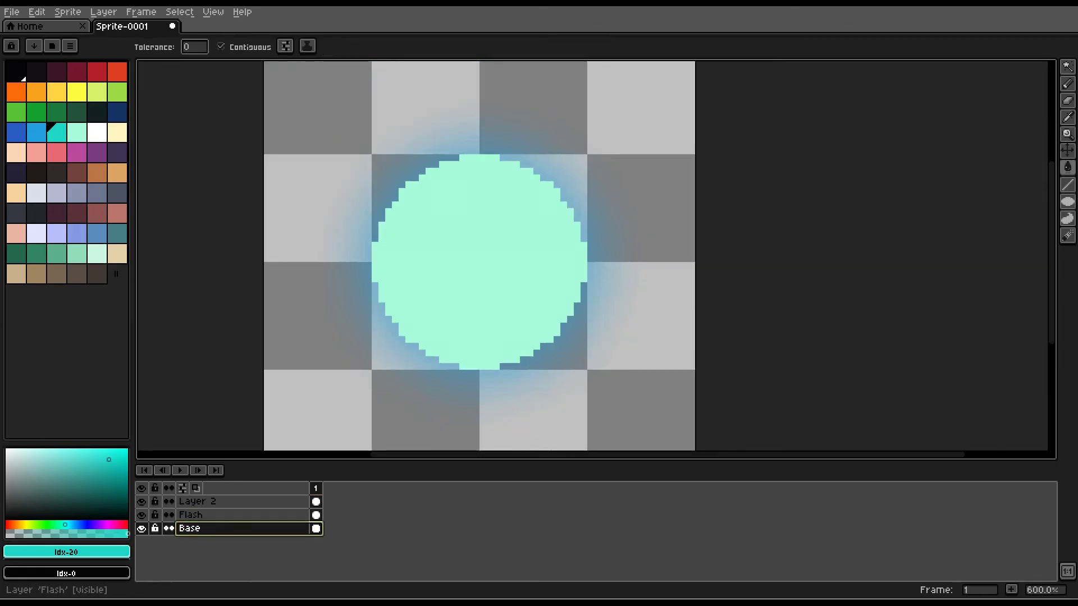
left_click(242, 501)
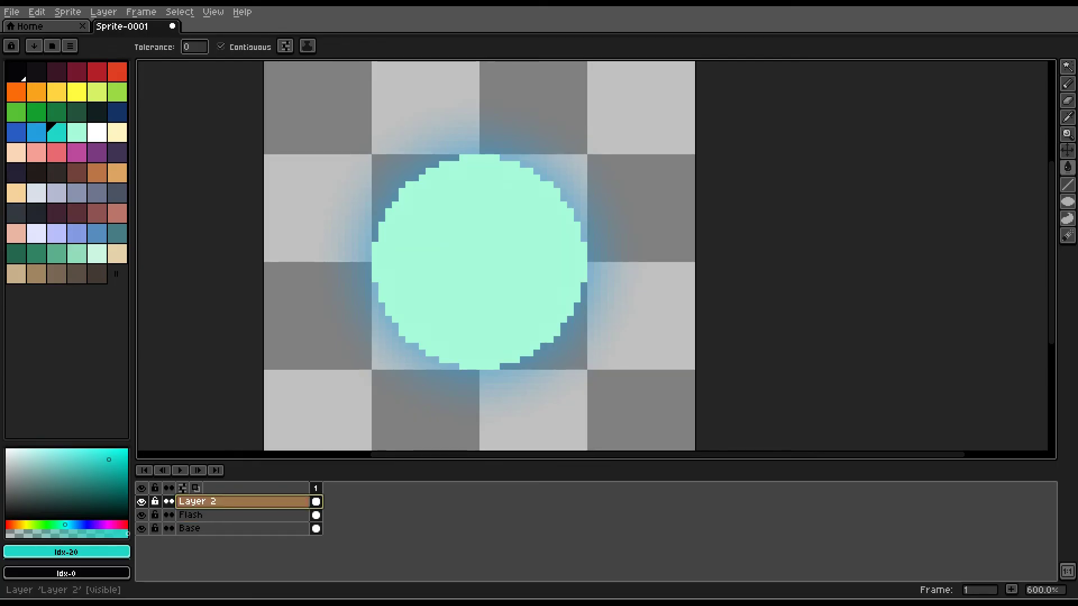
right_click(225, 501)
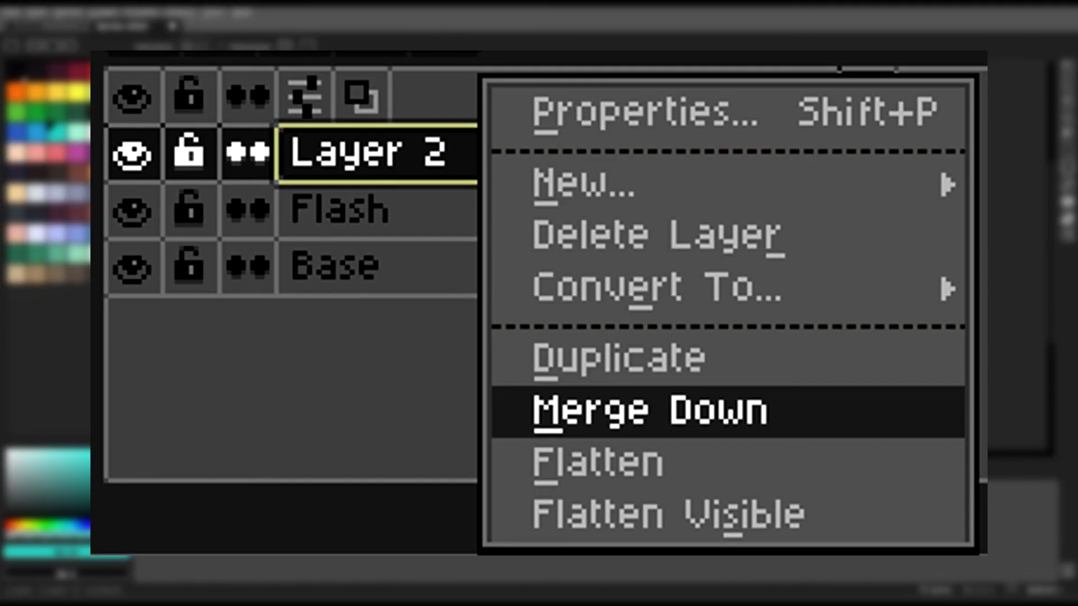
left_click(650, 411)
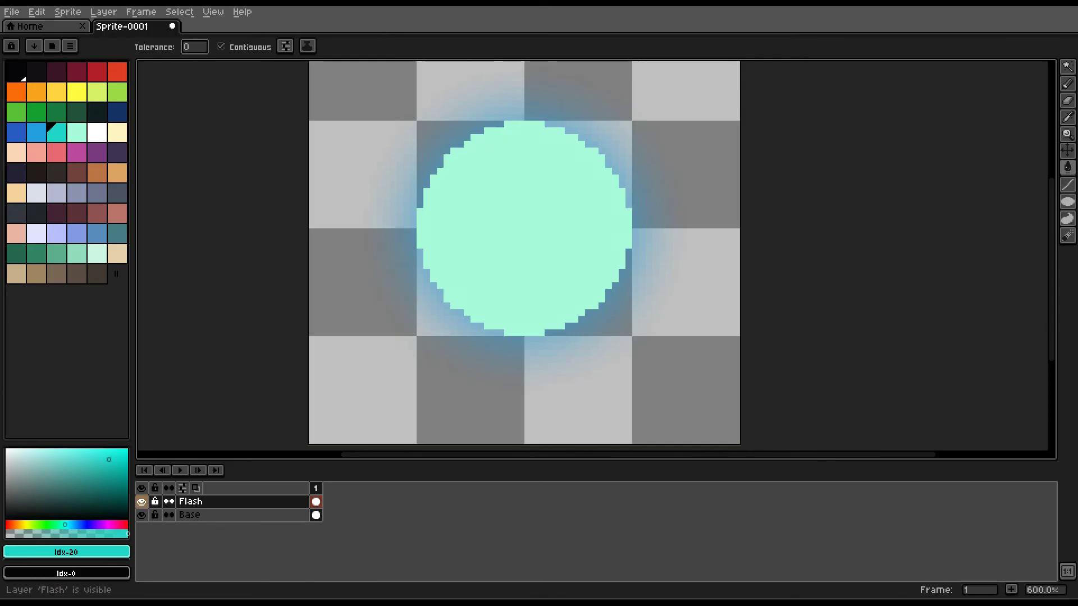
Hide and show the merged Flash layer repeatedly to compare the glowing circle with the dark blue Base circle
left_click(142, 501)
left_click(142, 501)
left_click(142, 501)
left_click(142, 501)
left_click(141, 501)
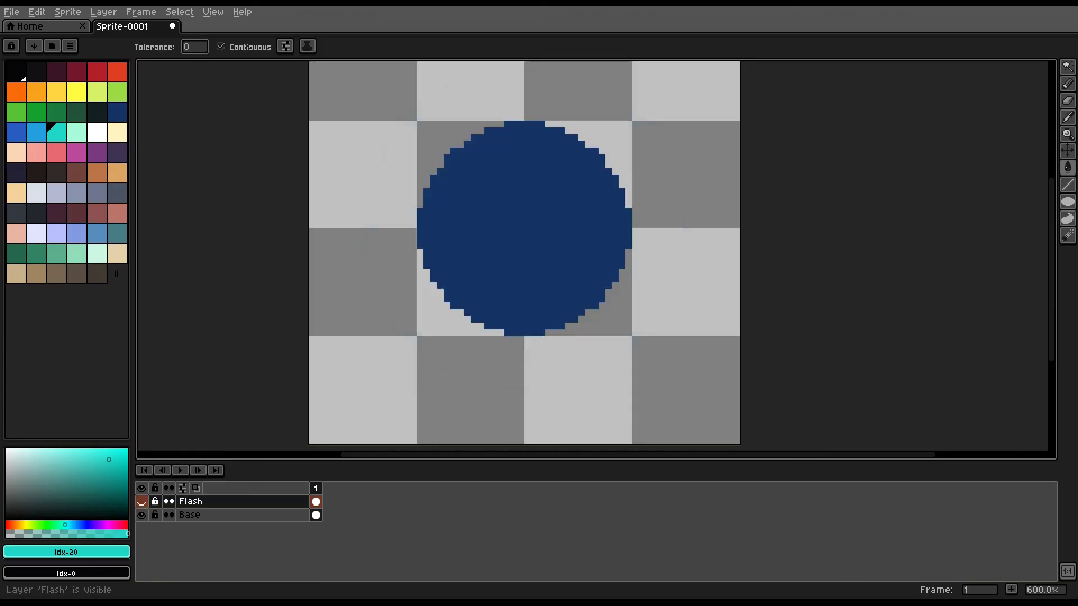
left_click(141, 502)
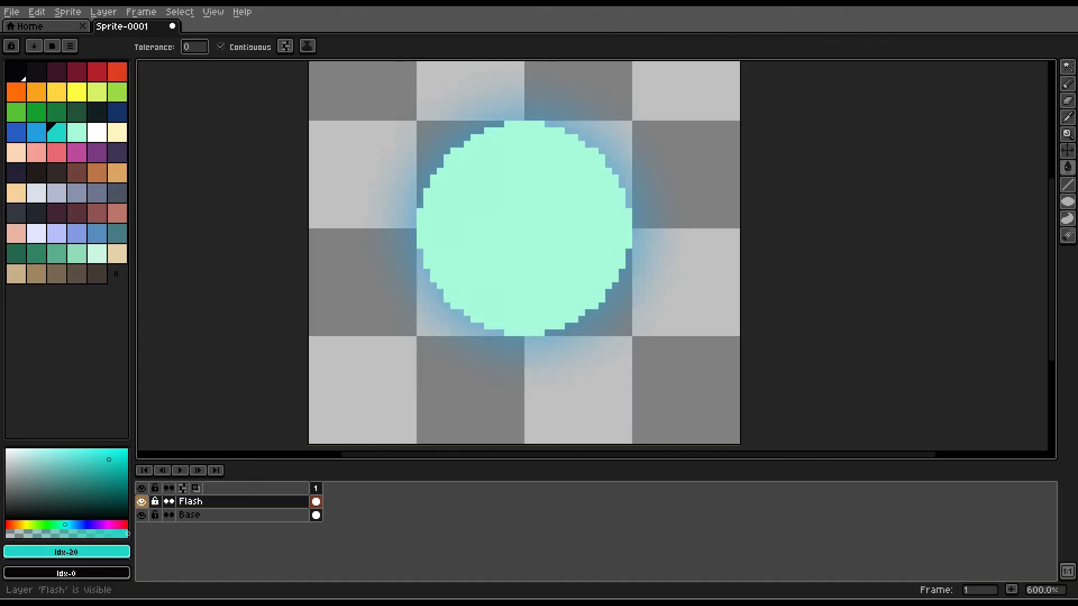
left_click(141, 502)
left_click(141, 502)
scroll(483, 390, "down", 1)
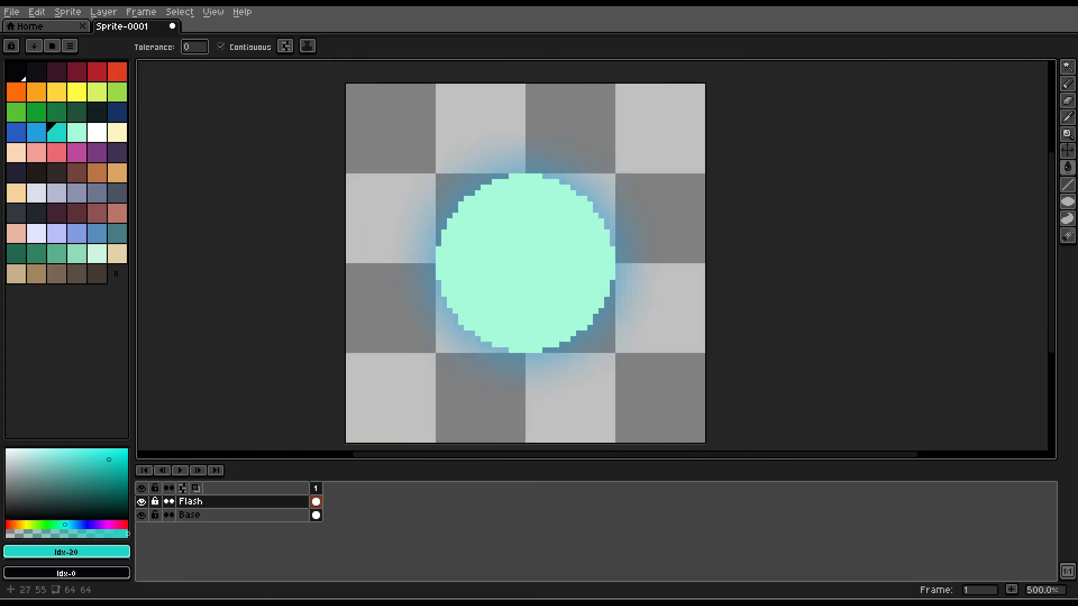
left_click_drag(503, 393, 508, 390)
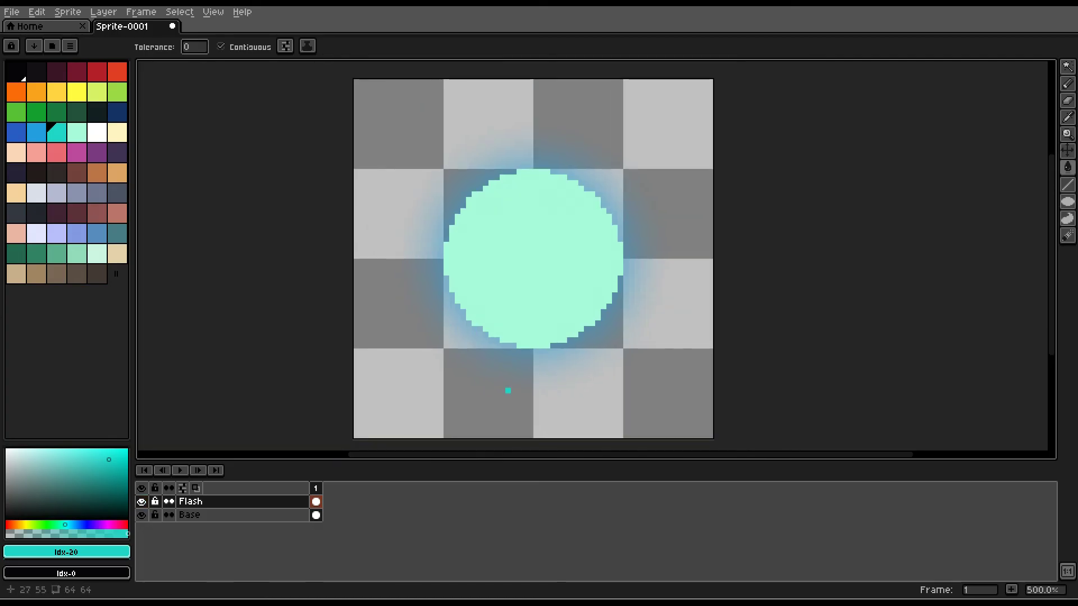